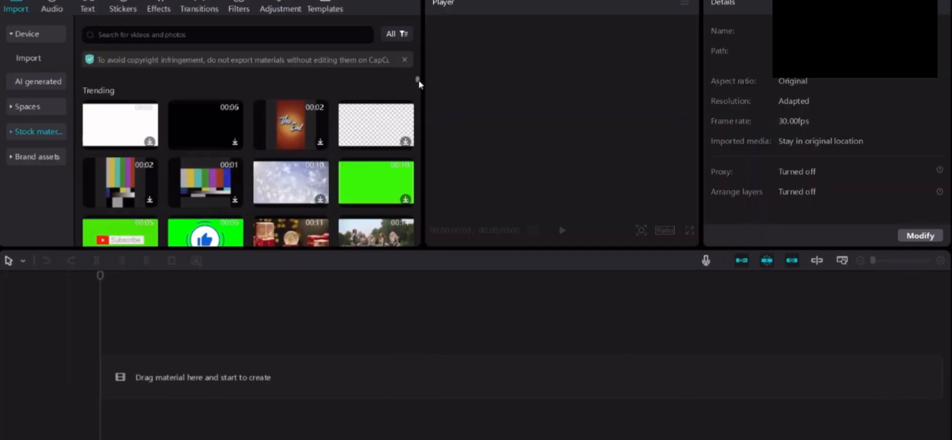
Place the white stock clip on the timeline with the jumping cheerleaders clip after it, and return the playhead to the start.
drag(119, 124, 115, 375)
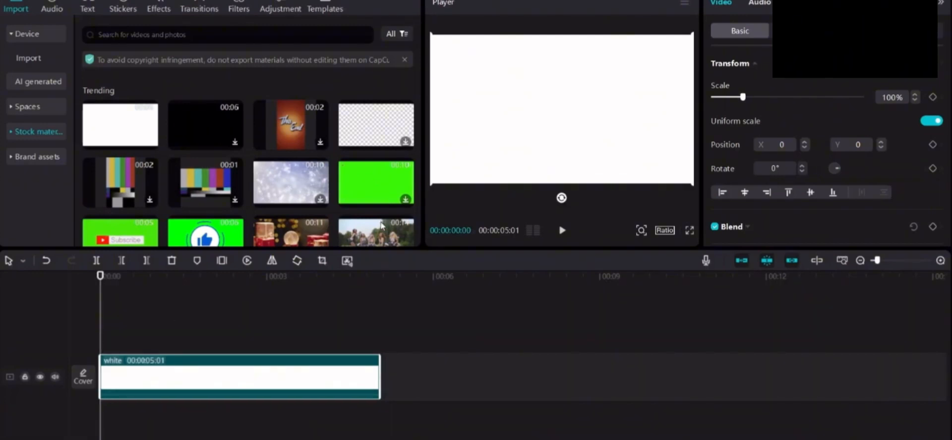
drag(379, 232, 384, 369)
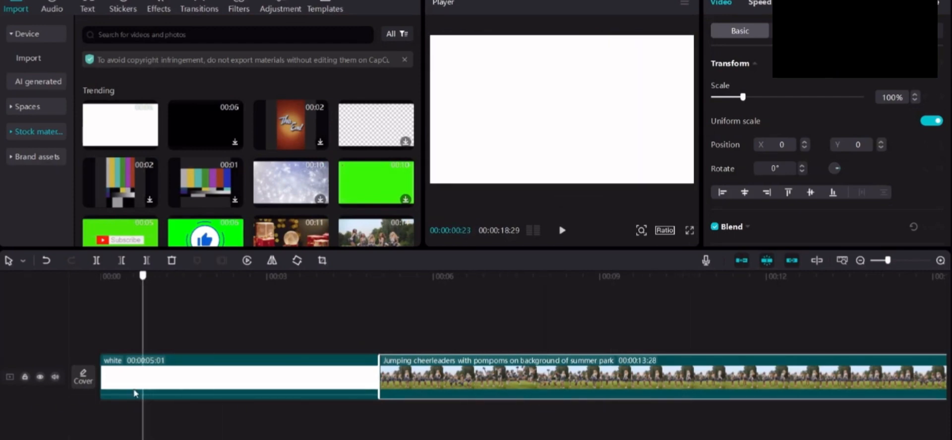
click(162, 326)
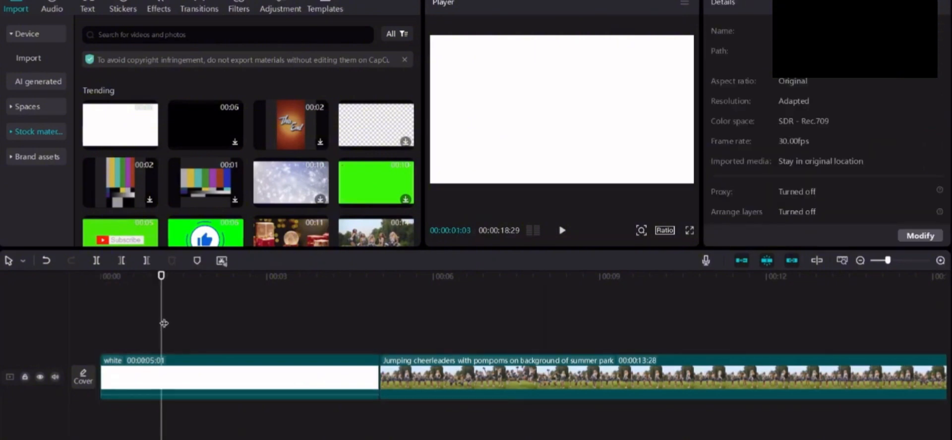
drag(163, 324, 57, 291)
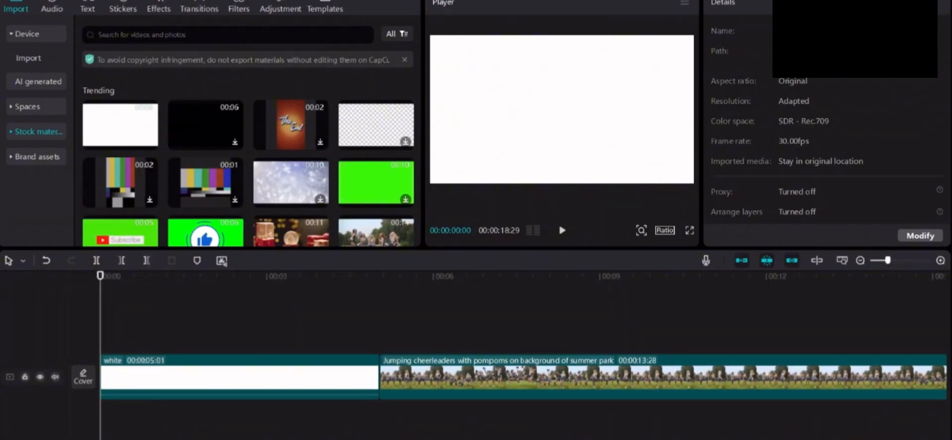
Add the trending text template with white letters and a thick black outline above the start of the white clip.
click(89, 9)
mouse_move(99, 83)
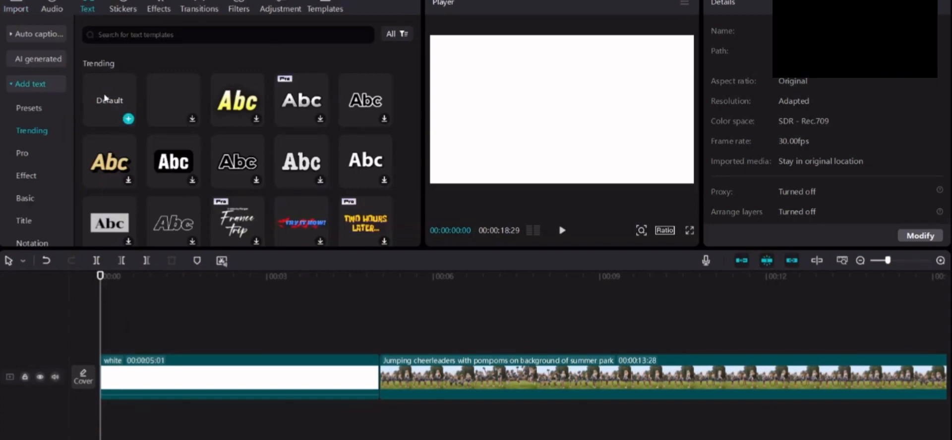
drag(106, 98, 105, 342)
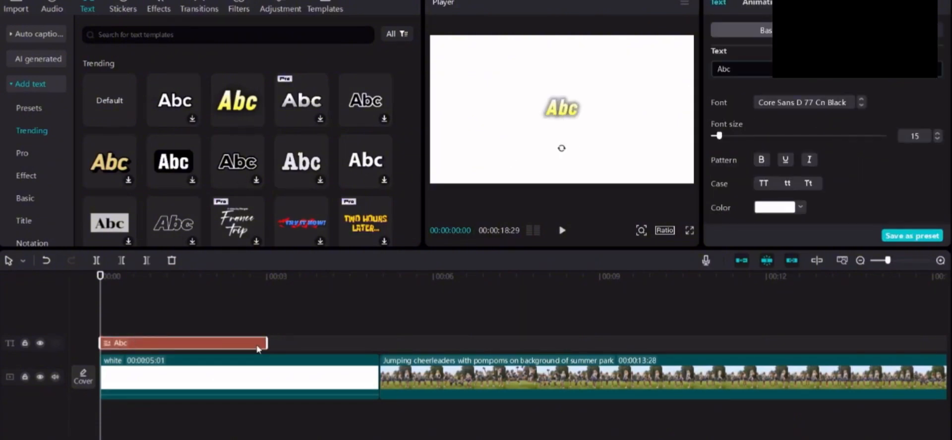
key(Delete)
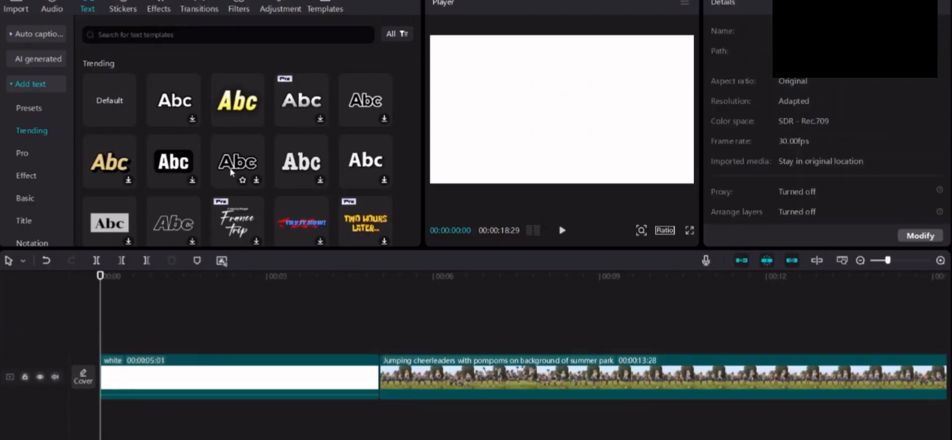
drag(231, 171, 105, 345)
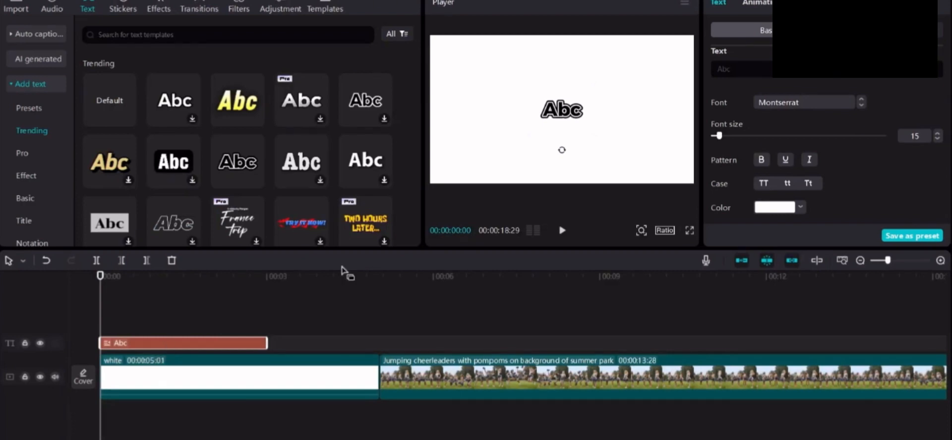
Enlarge the outlined text by increasing its uniform scale.
scroll(825, 129, down, 5)
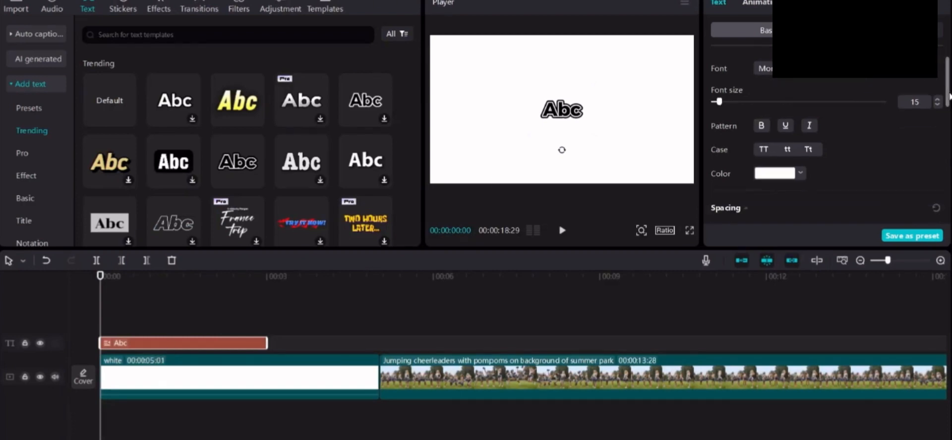
scroll(825, 129, down, 5)
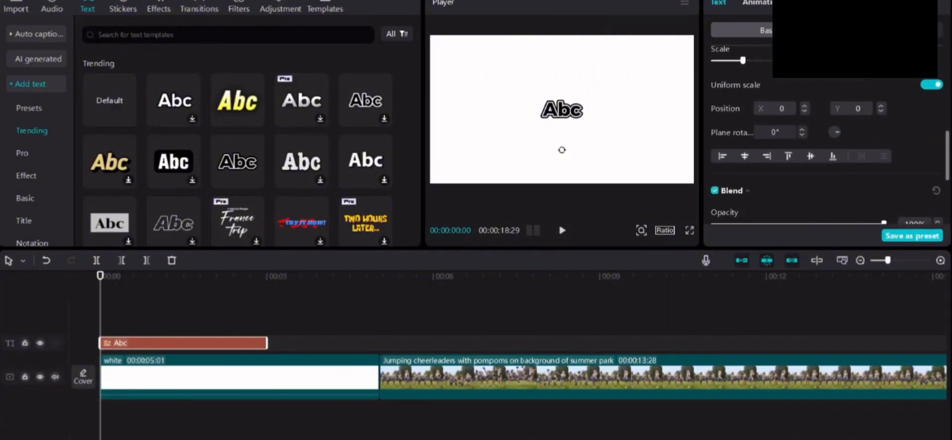
scroll(825, 139, up, 5)
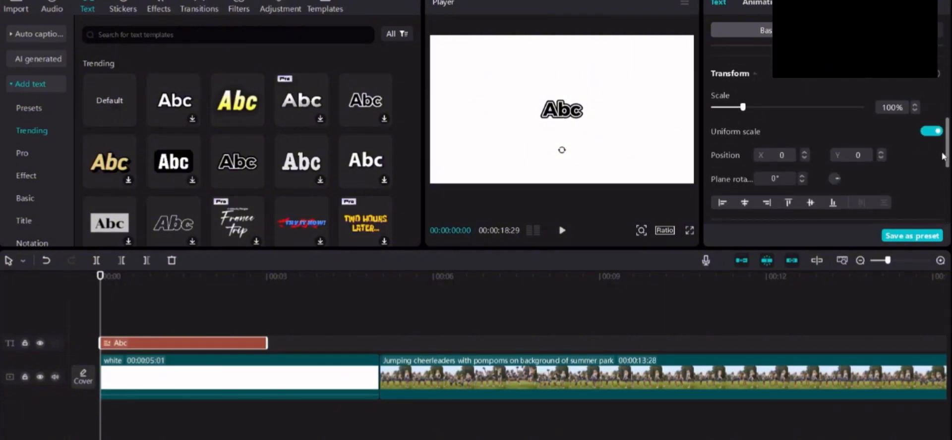
scroll(825, 139, down, 1)
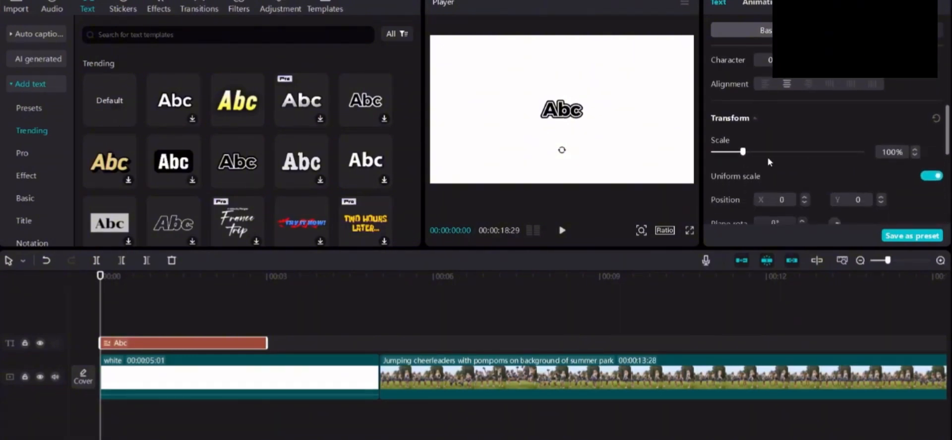
drag(742, 152, 765, 152)
Replace the template's placeholder text with "WATCH THIS" and return the playhead to the start of the timeline.
scroll(947, 143, up, 3)
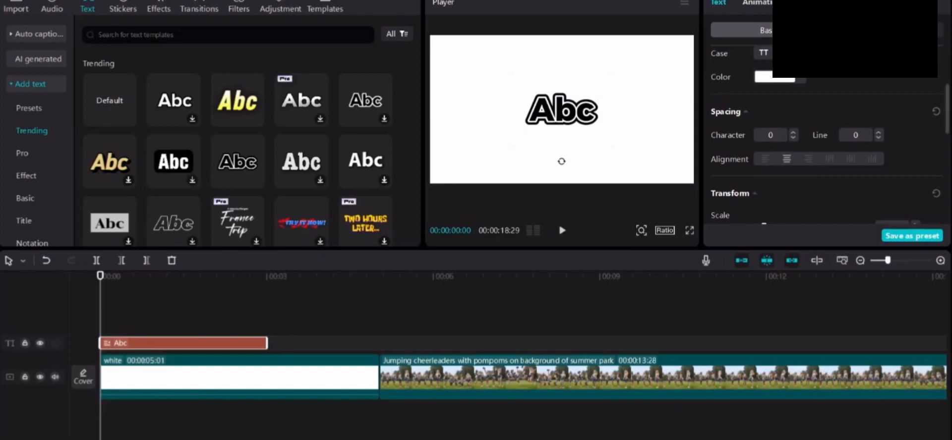
scroll(947, 99, up, 4)
scroll(948, 94, up, 2)
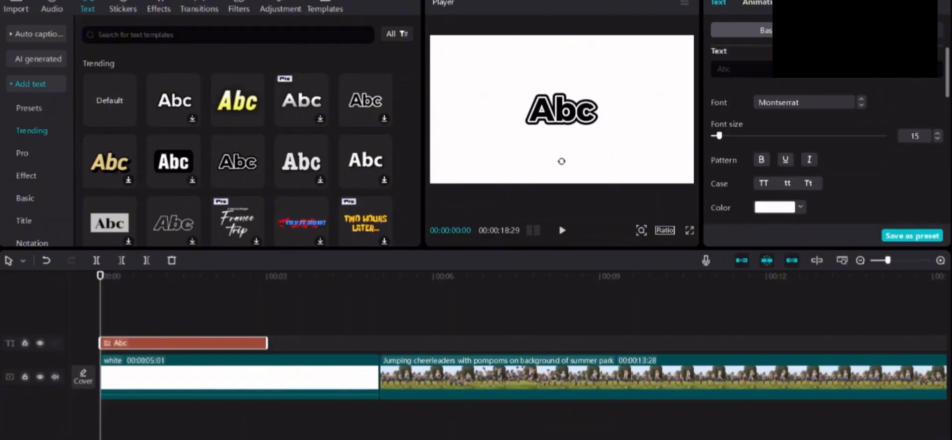
drag(754, 69, 694, 61)
key(BackSpace)
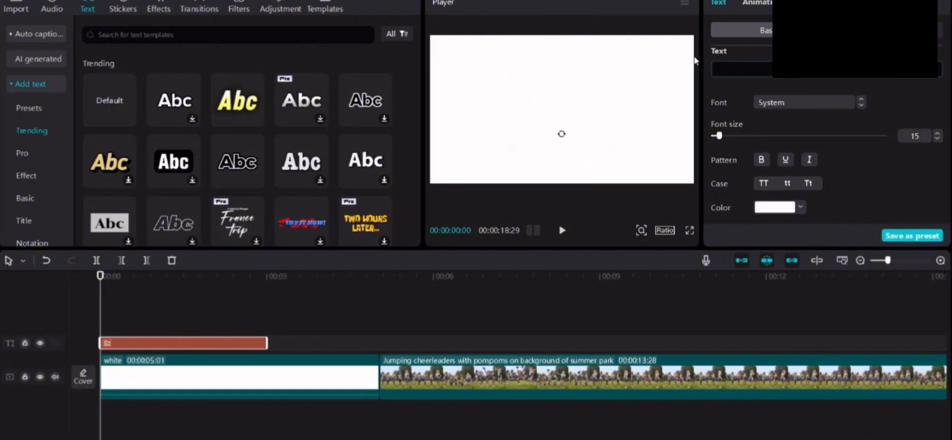
text(WATCH T)
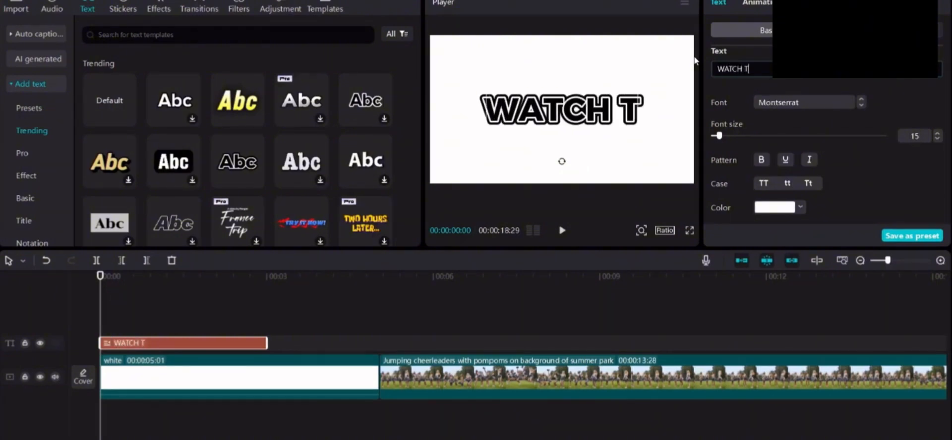
text(HIS)
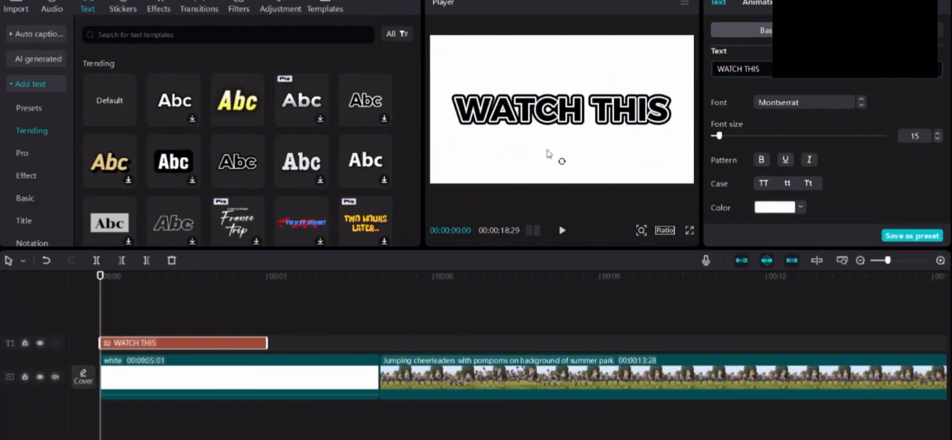
click(326, 298)
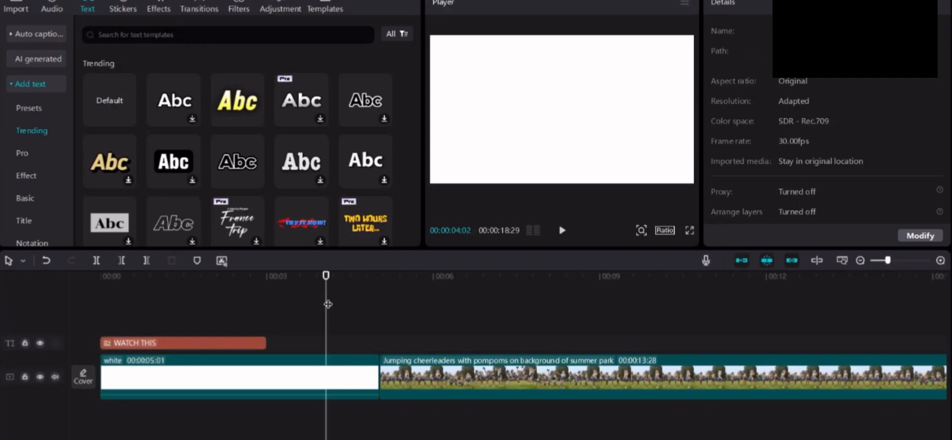
drag(328, 304, 85, 296)
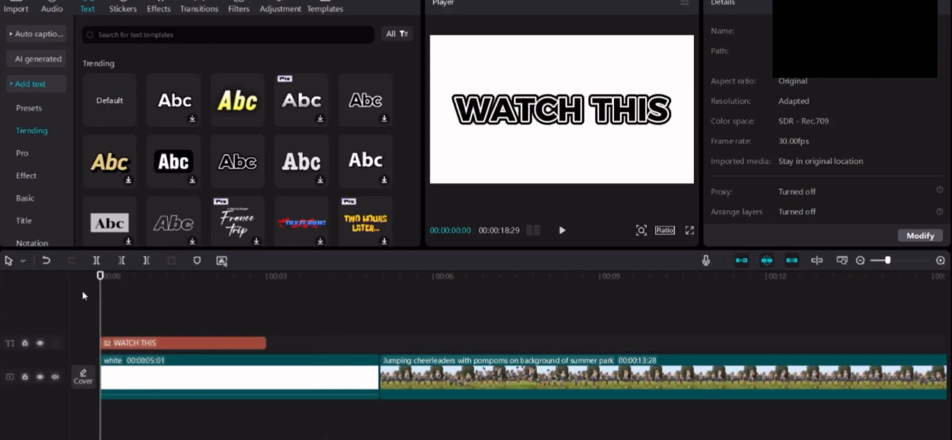
Apply the Pop Up entrance animation to the WATCH THIS text with a duration of 0.3 s.
click(171, 342)
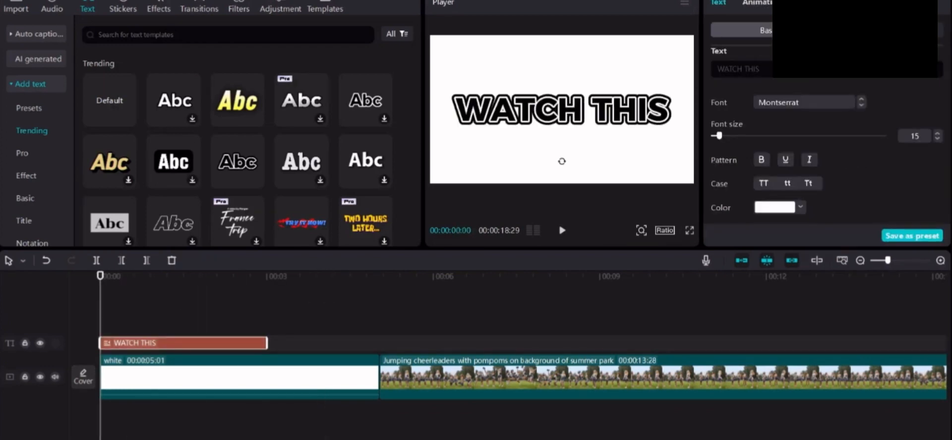
click(760, 3)
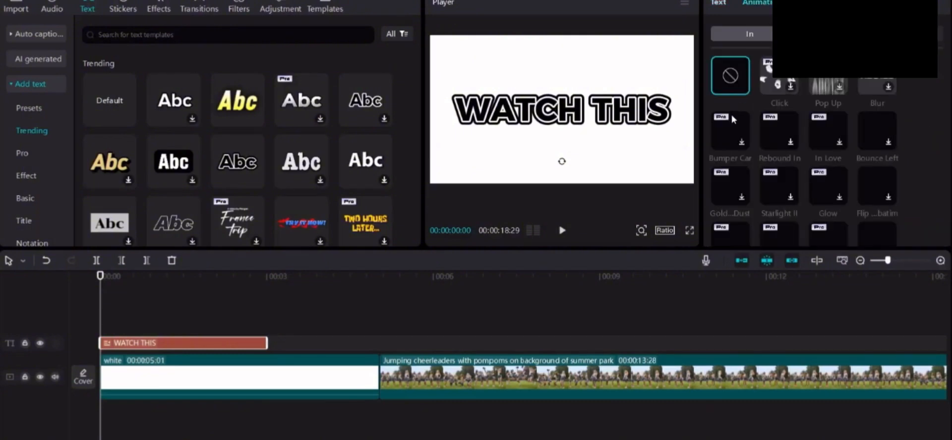
click(828, 78)
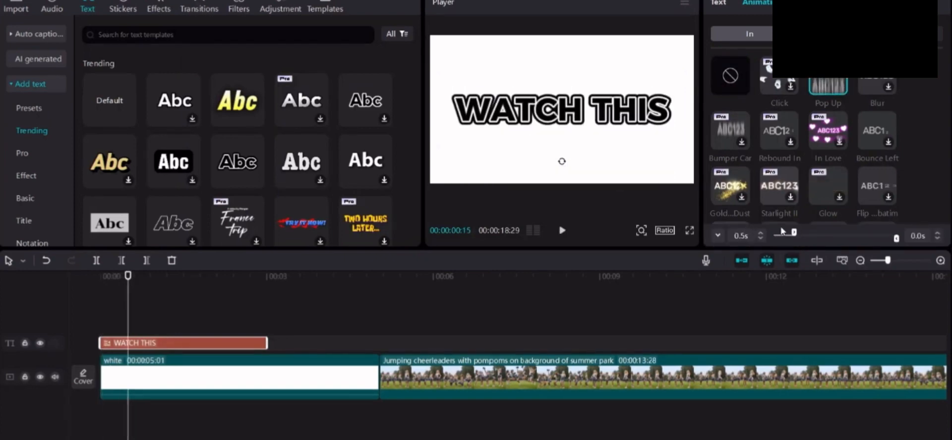
drag(794, 234, 786, 235)
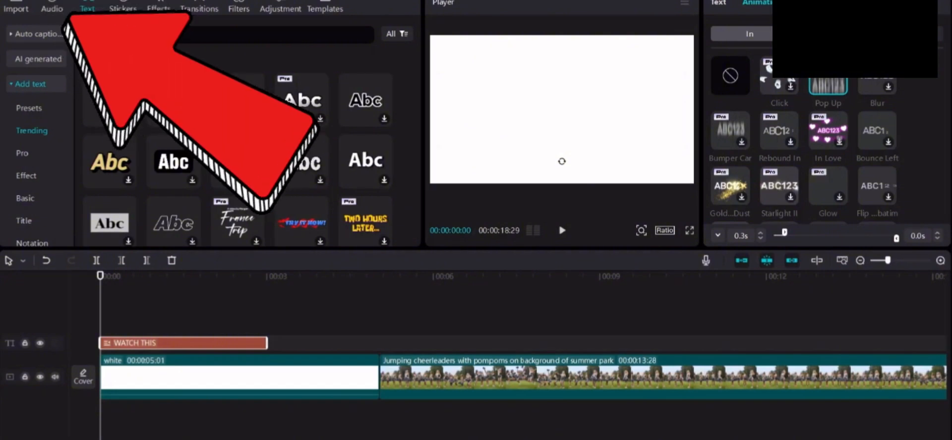
Search the sound effects for "pop sound effect" and add "pop! (tapping the mouth with a hand)" at the start of the timeline.
click(50, 8)
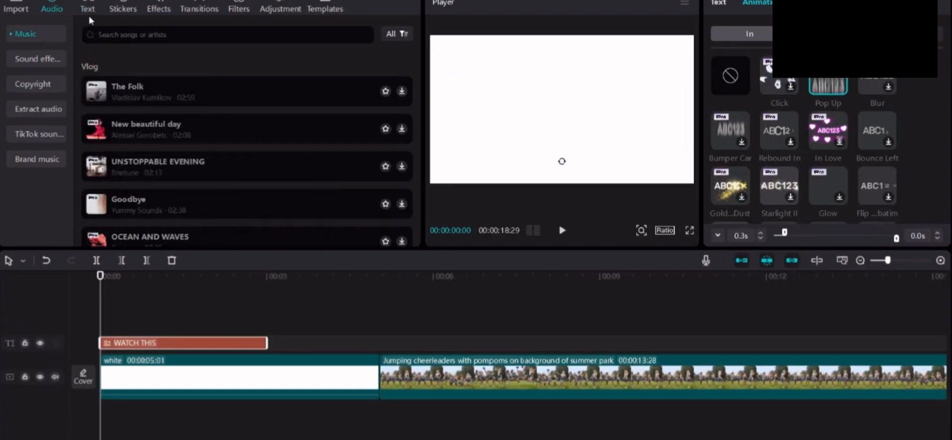
click(58, 63)
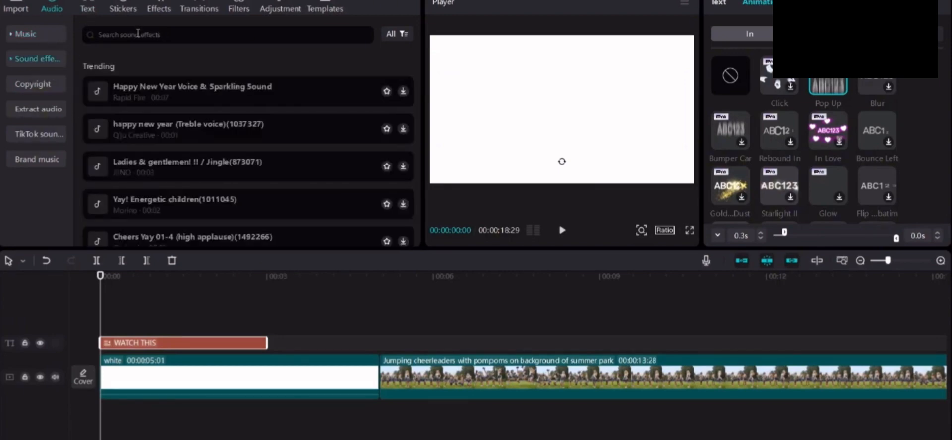
click(139, 33)
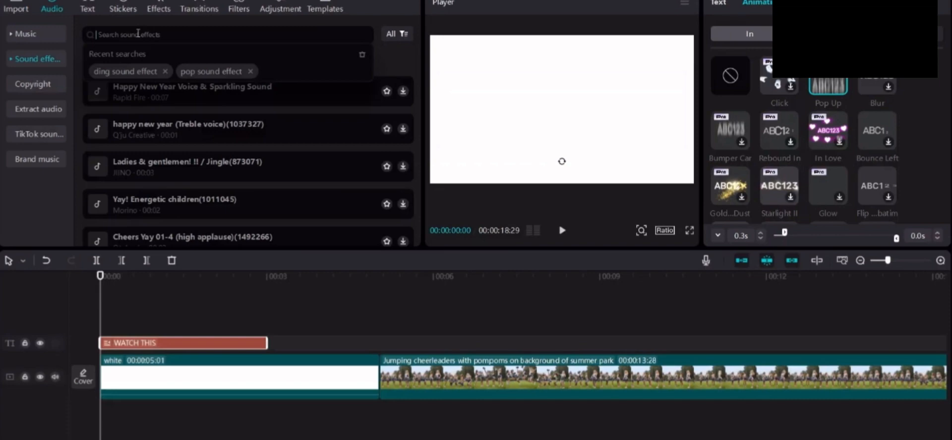
click(210, 71)
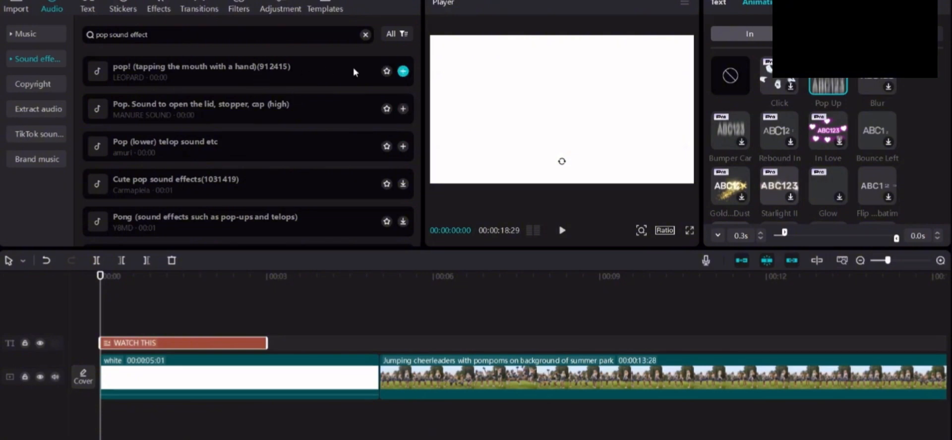
click(153, 77)
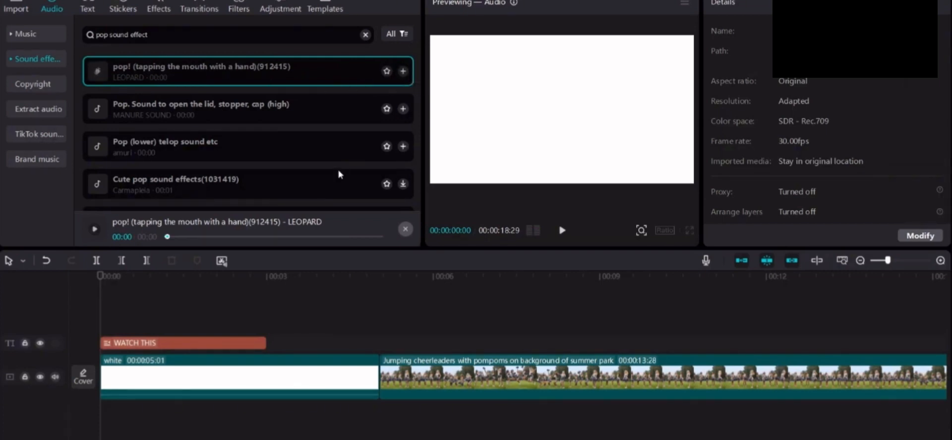
click(404, 72)
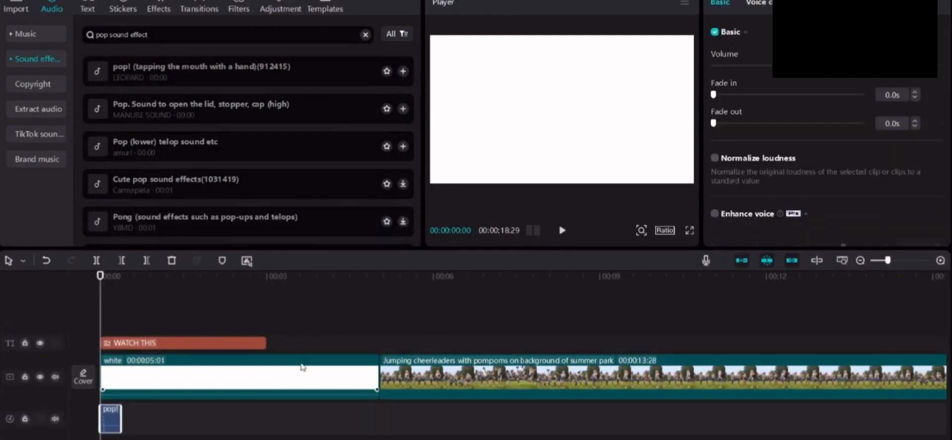
Split the pop sound clip at frame 2 and delete the part after the split.
drag(887, 260, 927, 261)
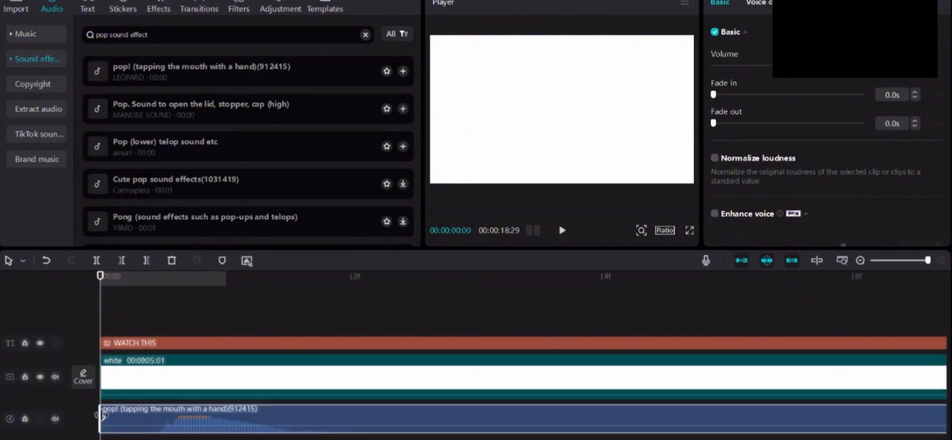
mouse_move(98, 418)
mouse_down()
mouse_move(275, 419)
mouse_move(102, 418)
mouse_up()
key(Right)
key(Right)
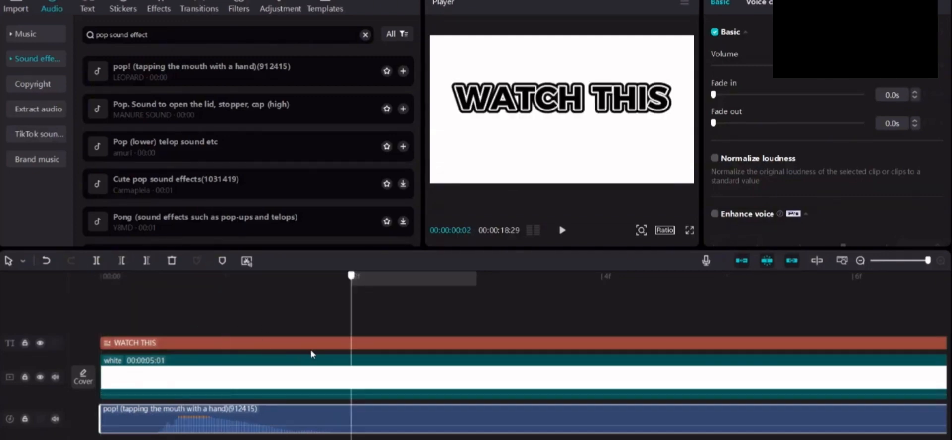
key(ctrl+b)
key(Delete)
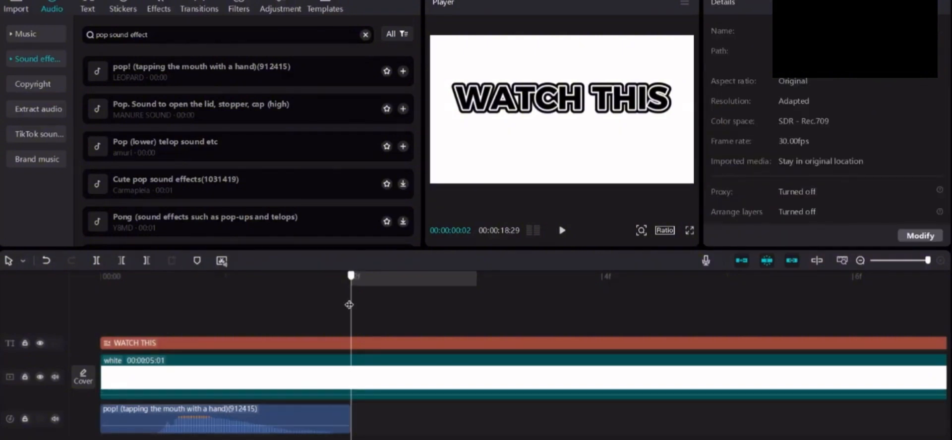
Play the first second of the timeline from the start to check the text animation with its pop sound.
drag(349, 304, 17, 291)
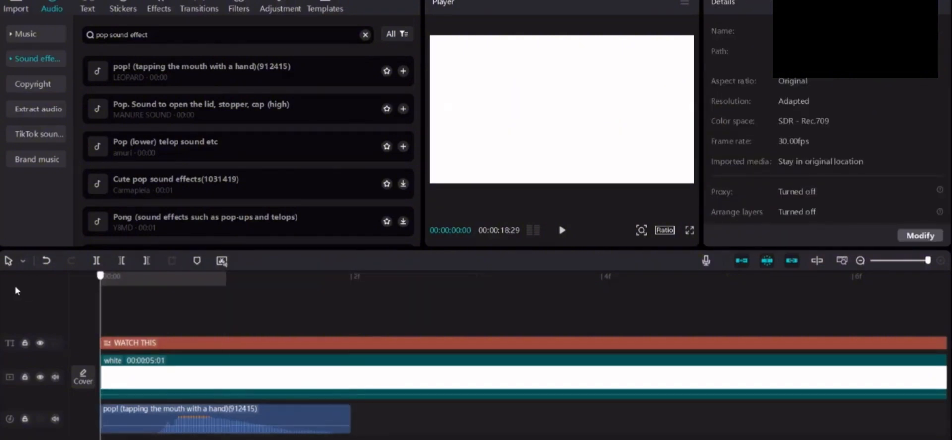
click(564, 233)
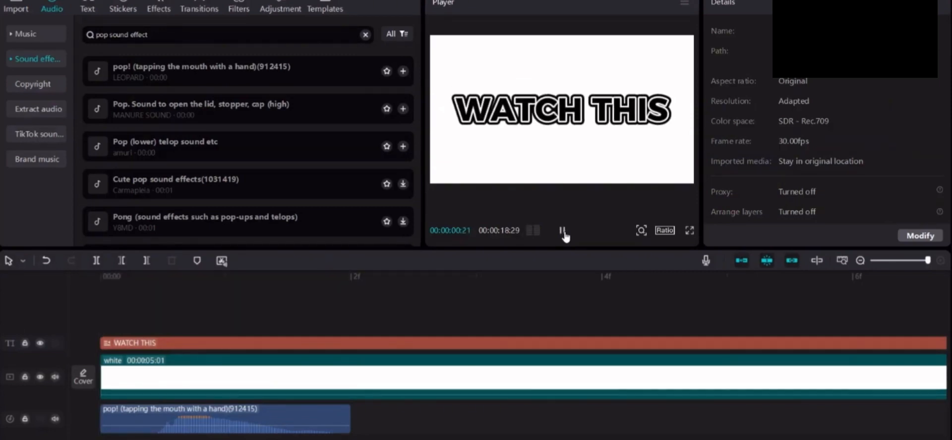
click(564, 233)
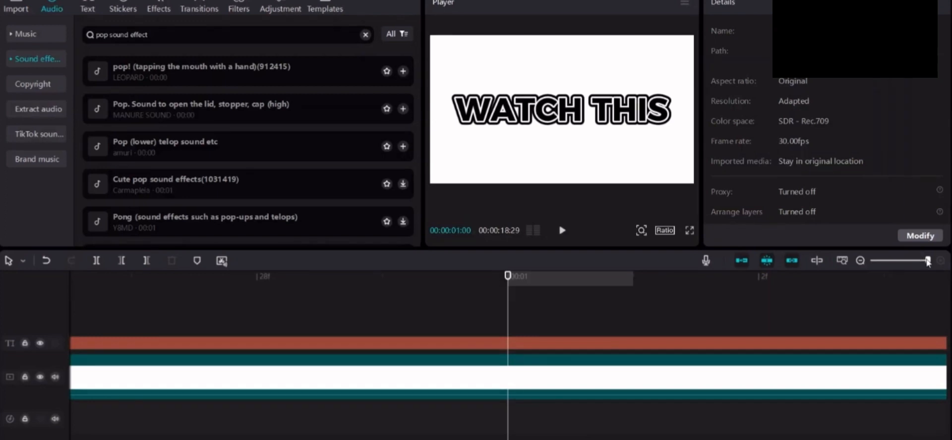
Split the WATCH THIS text and the white clip at 1 second and delete the parts after the split.
drag(927, 260, 872, 268)
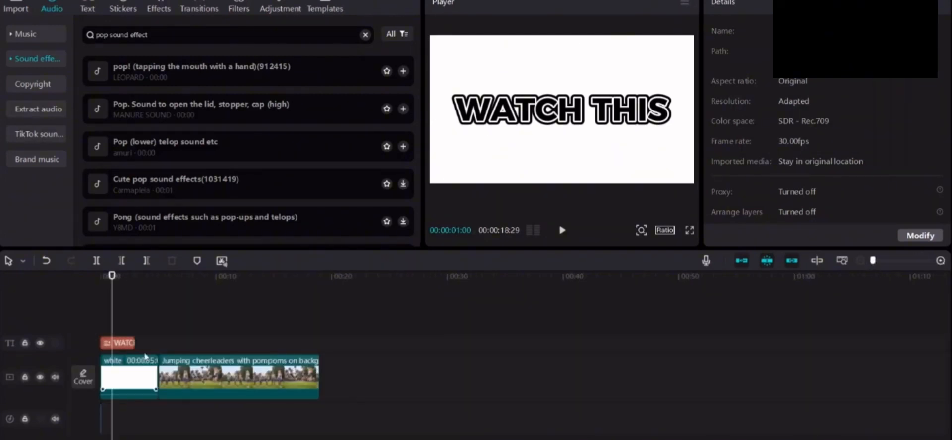
click(123, 342)
key(Delete)
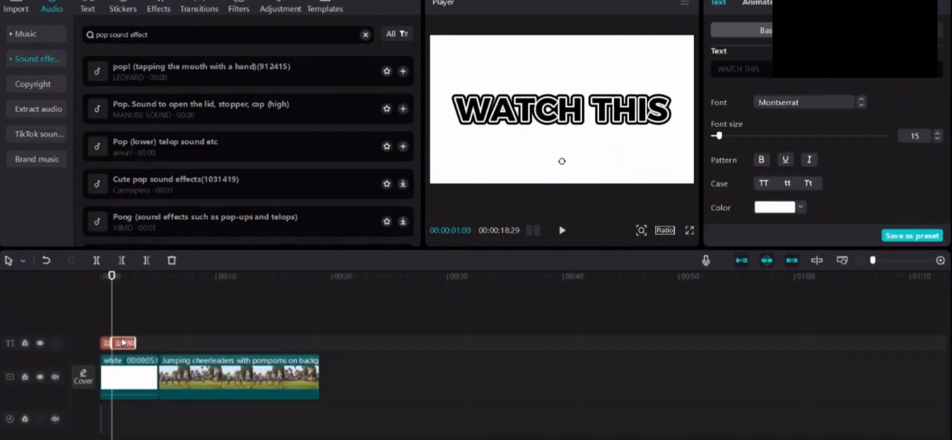
click(129, 373)
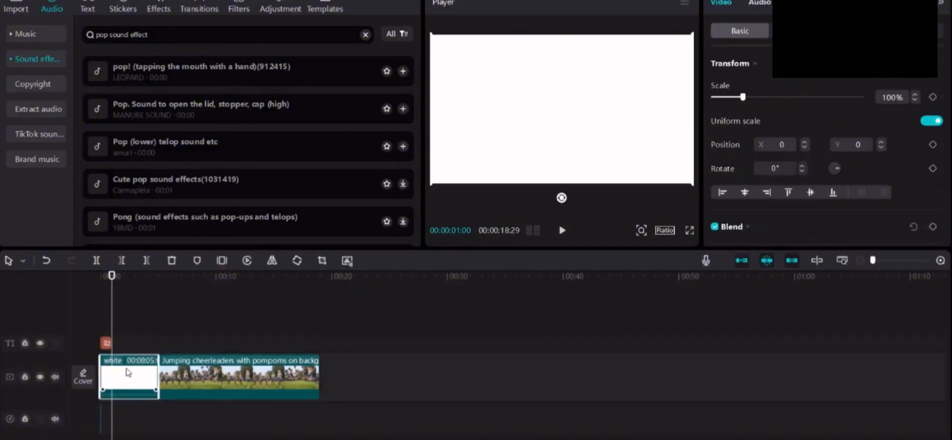
key(ctrl+b)
key(Delete)
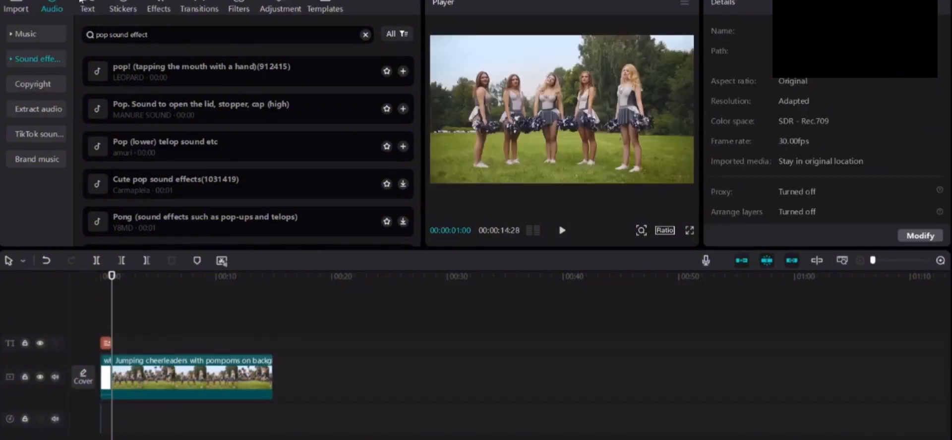
Replace the cheerleaders clip with the 35-second "Thailand 4k beach background" stock video, placed directly after the white intro.
click(16, 10)
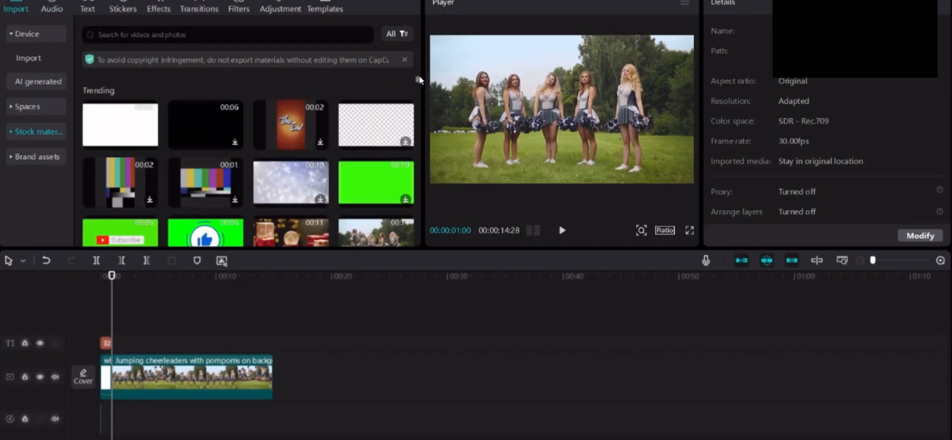
drag(417, 82, 419, 89)
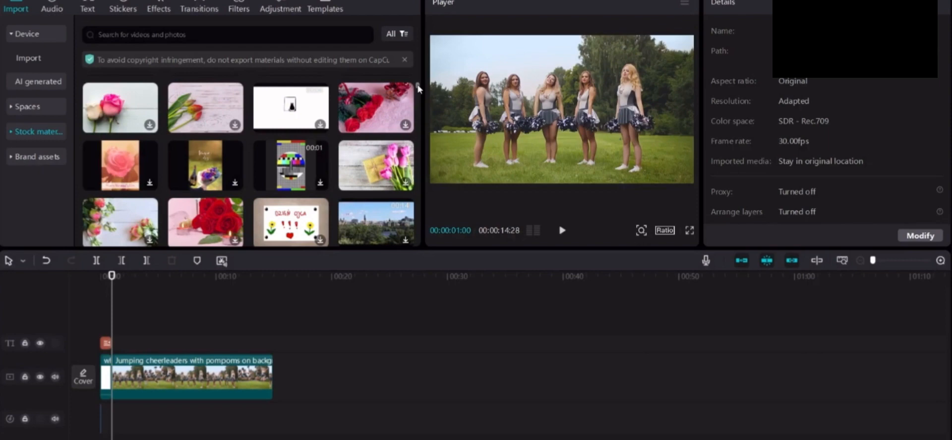
drag(418, 88, 418, 92)
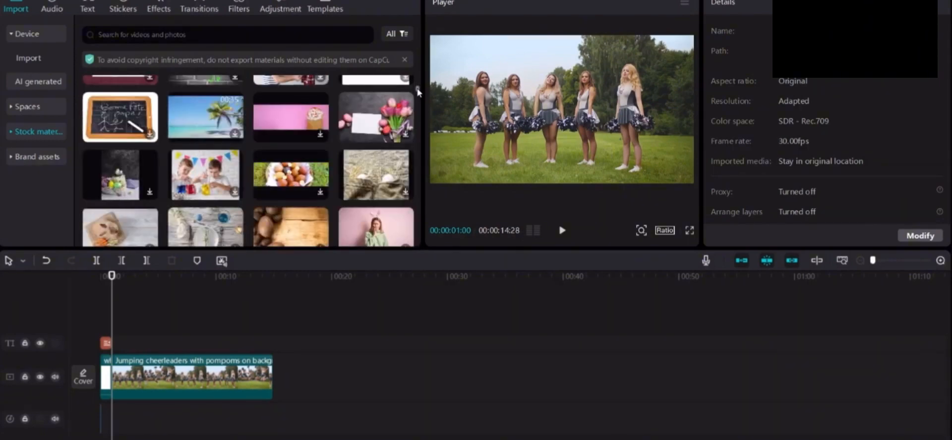
drag(207, 116, 266, 383)
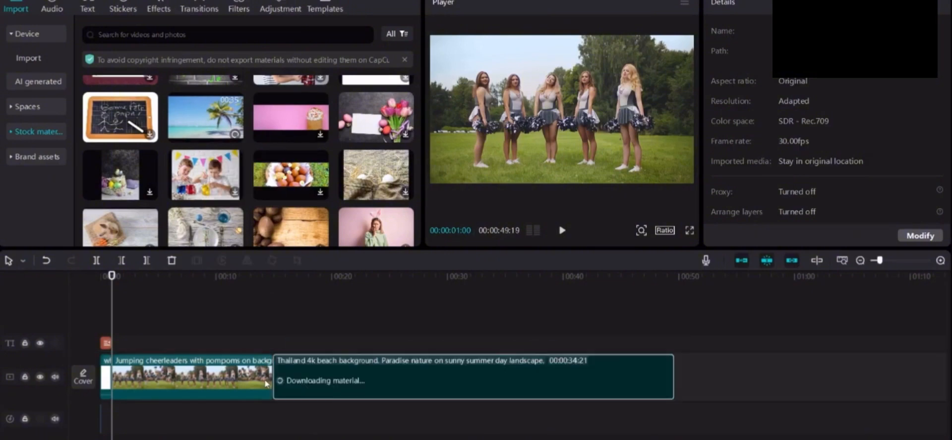
click(220, 378)
key(Delete)
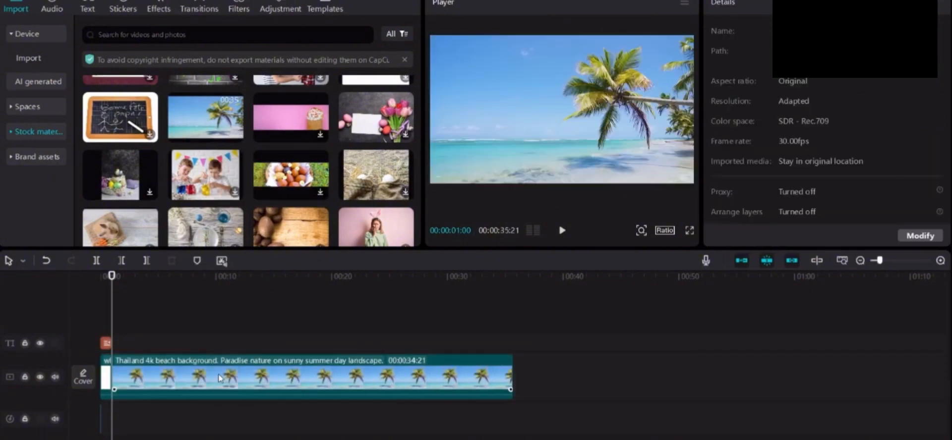
Preview the beach clip at its original speed and set its speed to 4.0x.
click(562, 231)
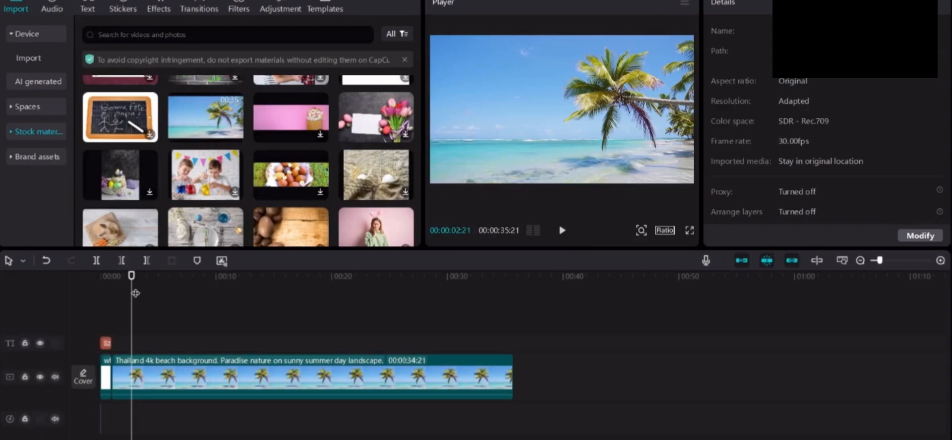
drag(130, 297, 120, 414)
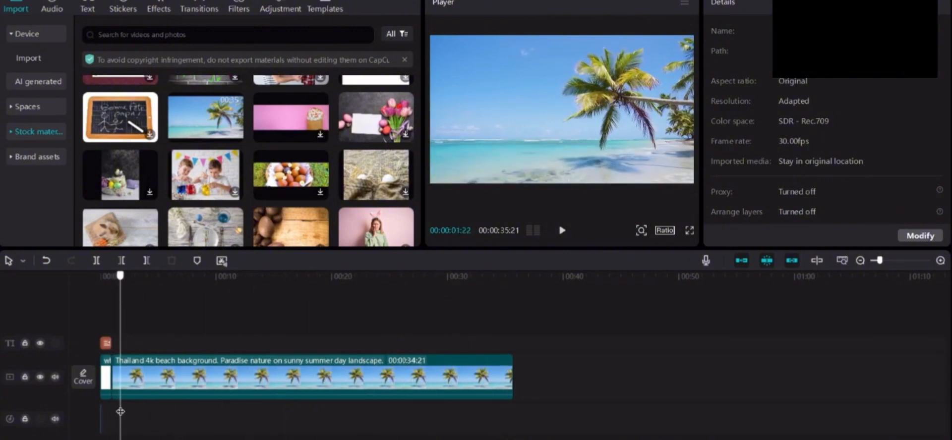
click(217, 362)
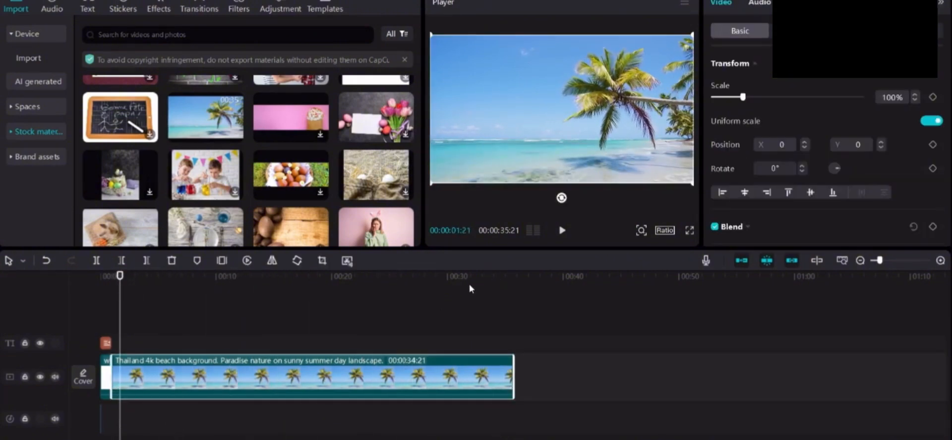
click(798, 3)
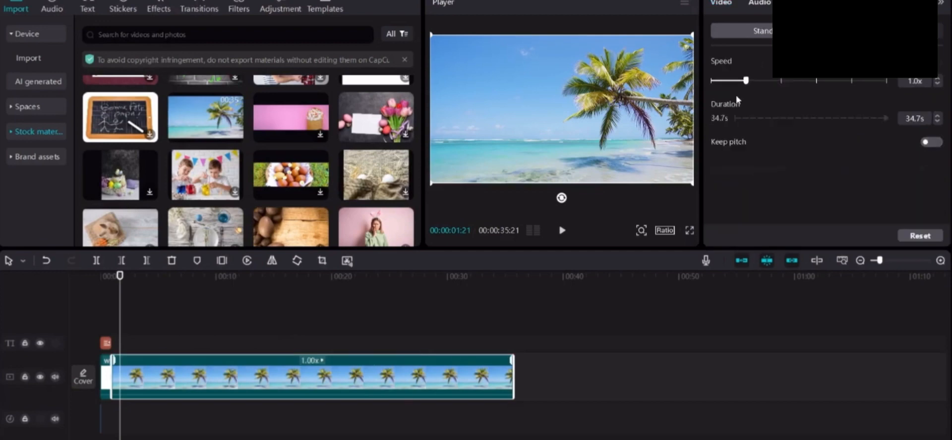
drag(122, 300, 107, 333)
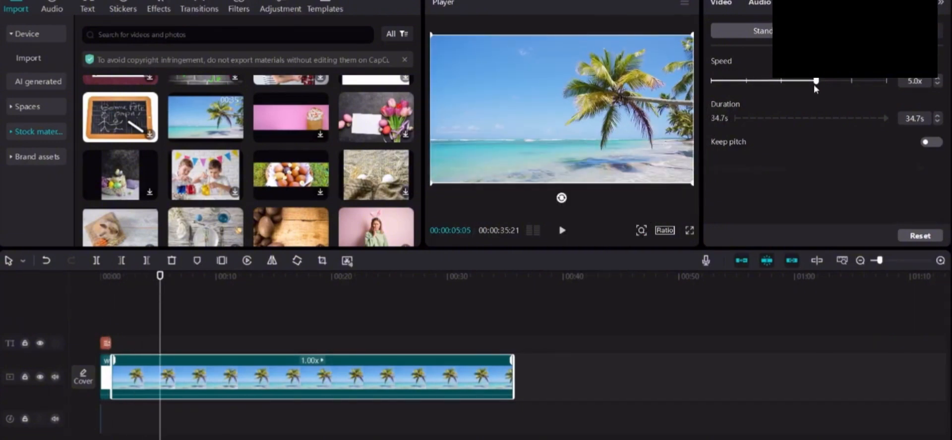
drag(814, 86, 804, 80)
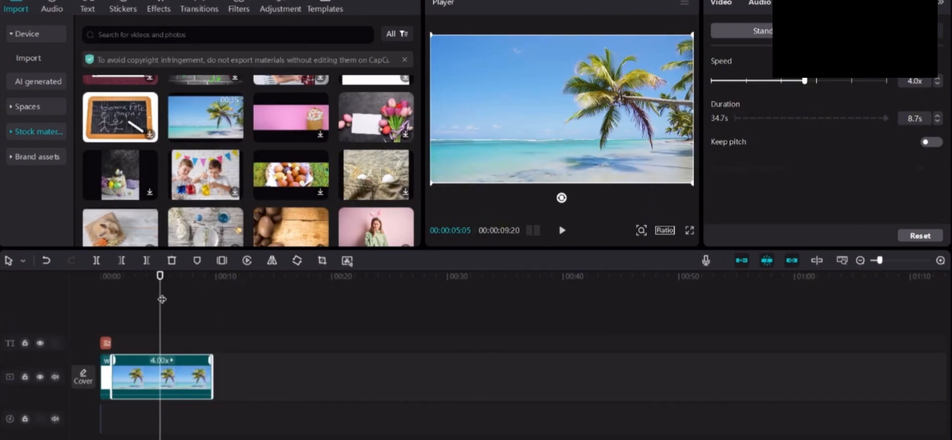
Play the sped-up beach clip from 1 second to its end and return the playhead to 1 second.
drag(164, 301, 112, 312)
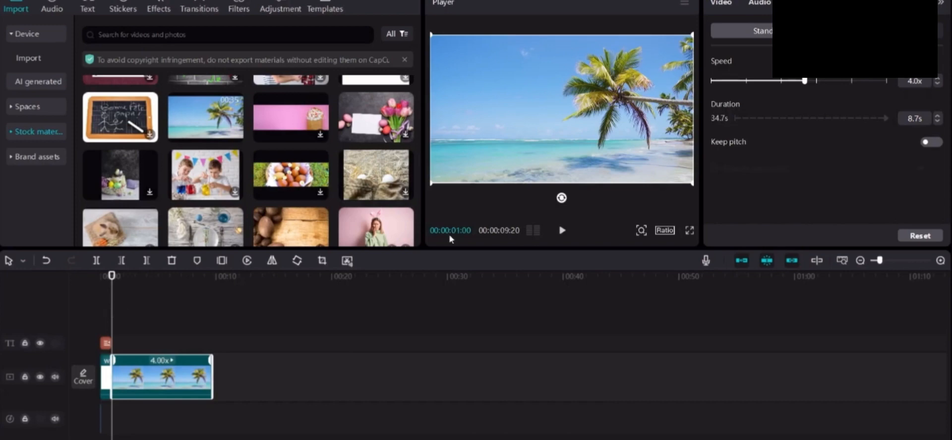
click(563, 231)
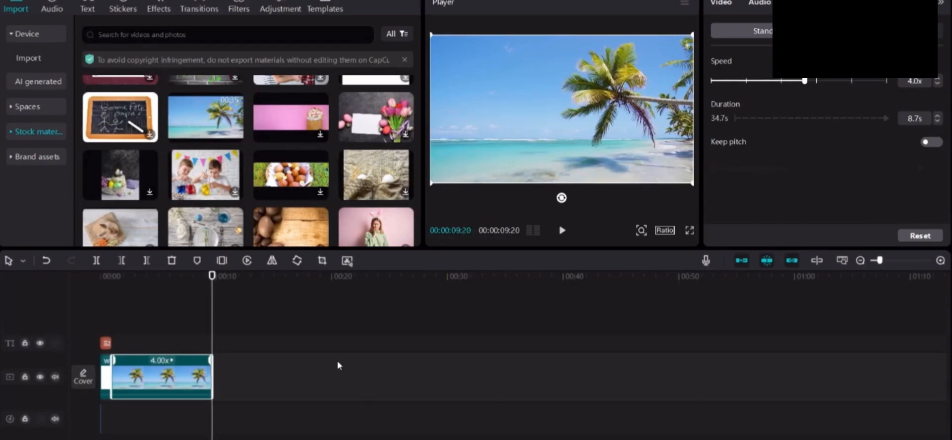
click(252, 349)
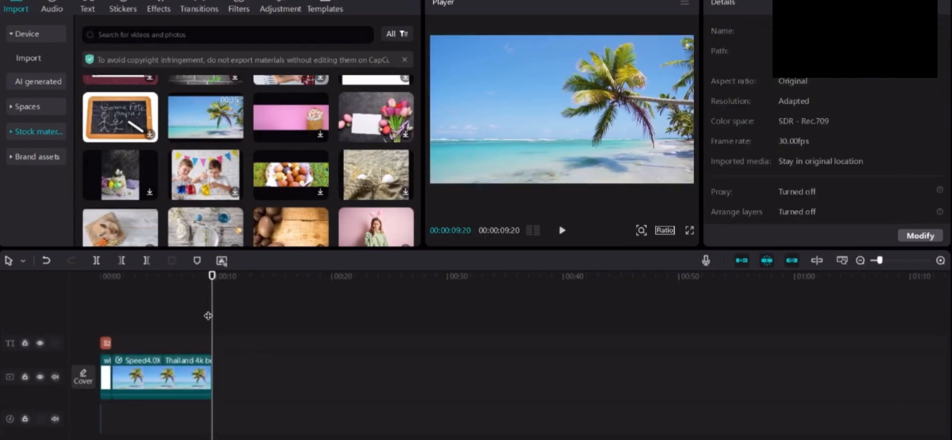
drag(209, 316, 111, 332)
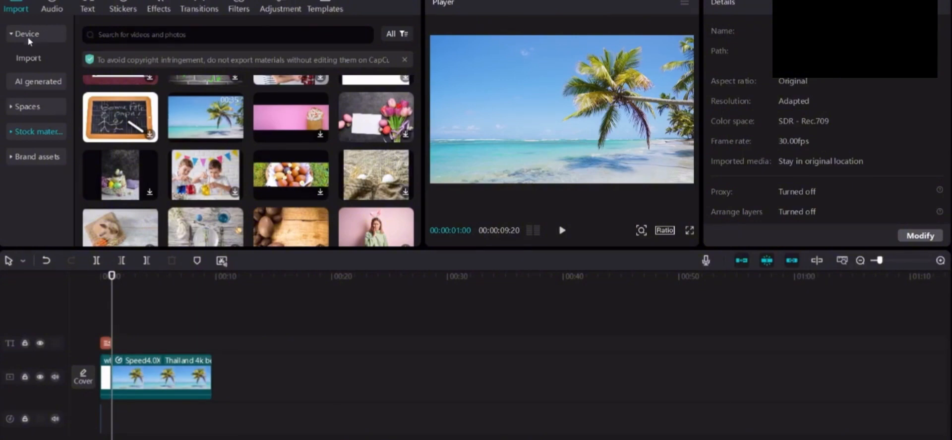
Search the sound effects for "beach noises sound effect" and add "Beach (Original Mix)" under the beach clip, starting at 1 second.
click(51, 5)
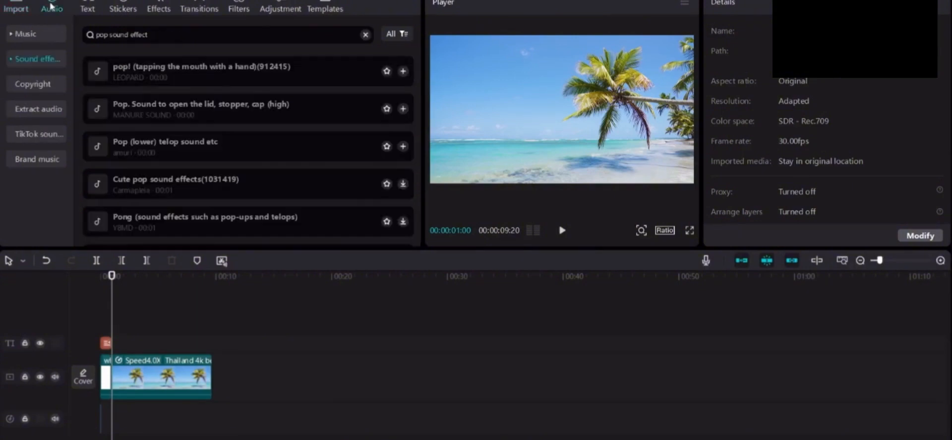
click(35, 34)
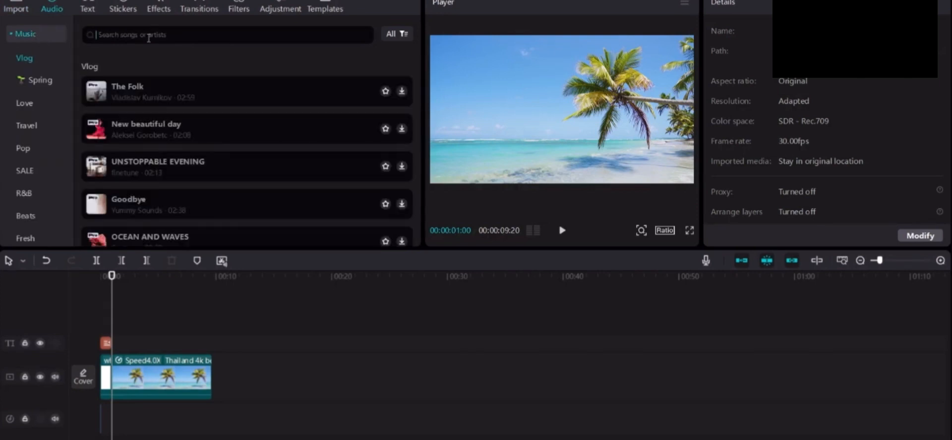
text(beach soun)
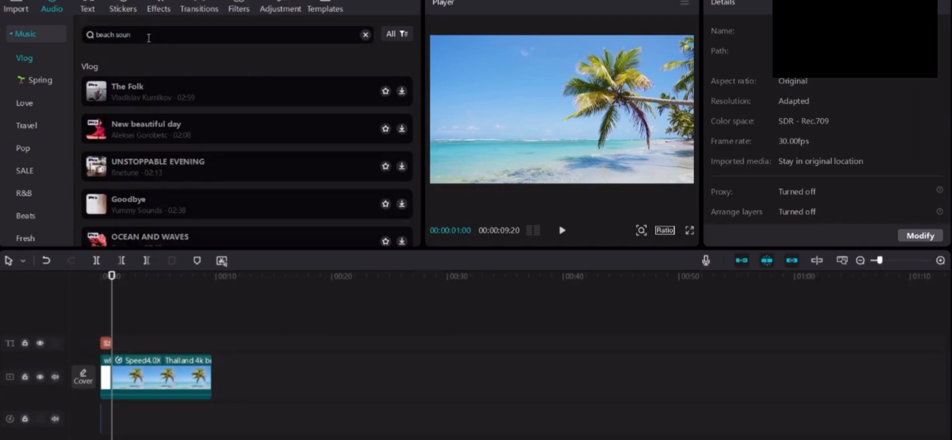
text(ds)
key(Return)
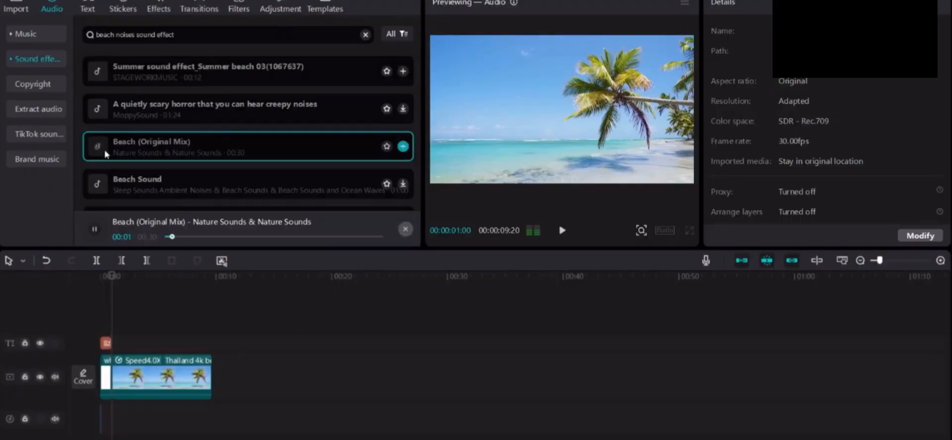
click(95, 231)
drag(149, 154, 168, 420)
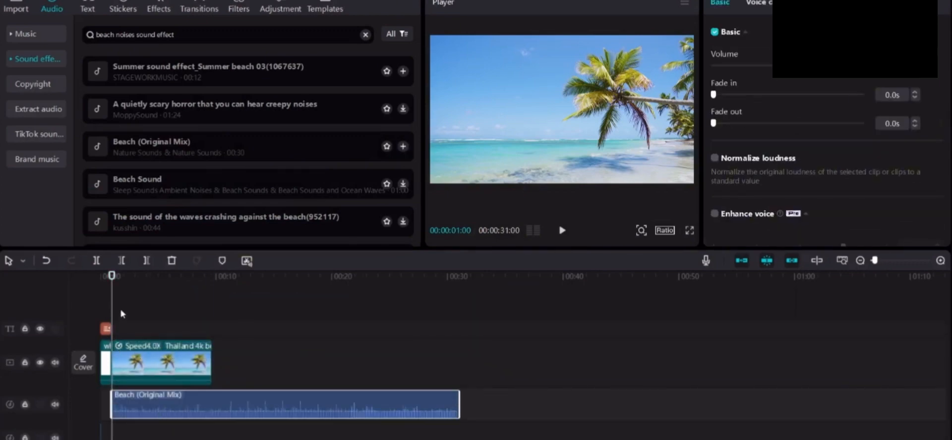
Split the "Beach (Original Mix)" audio at the end of the beach clip, 00:00:09:20, and delete the remainder.
drag(114, 301, 211, 302)
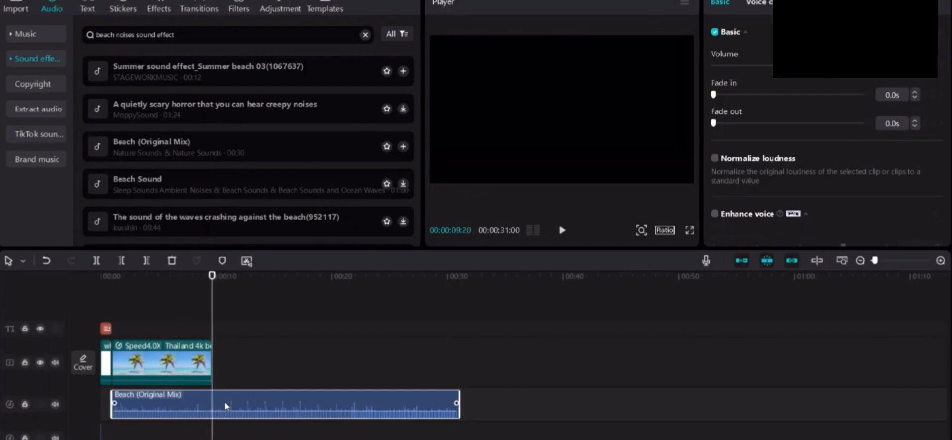
key(ctrl+b)
key(Delete)
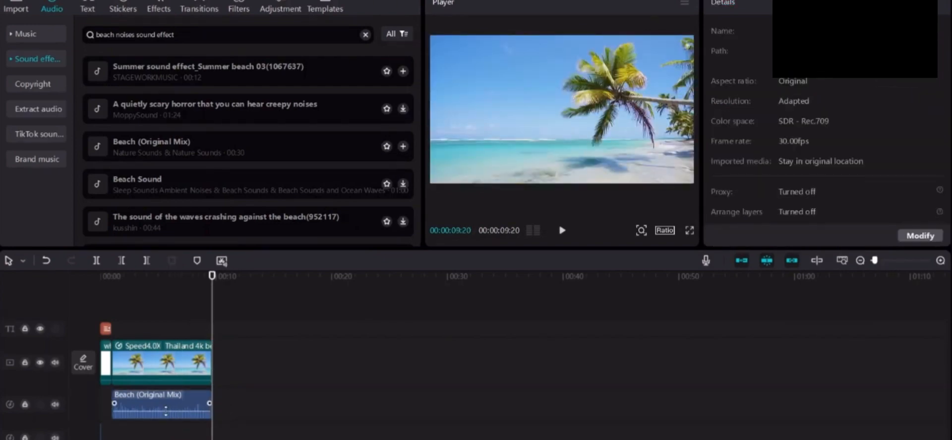
Lower the "Beach (Original Mix)" volume strongly and play the beach section from 1 second to check the level.
click(166, 411)
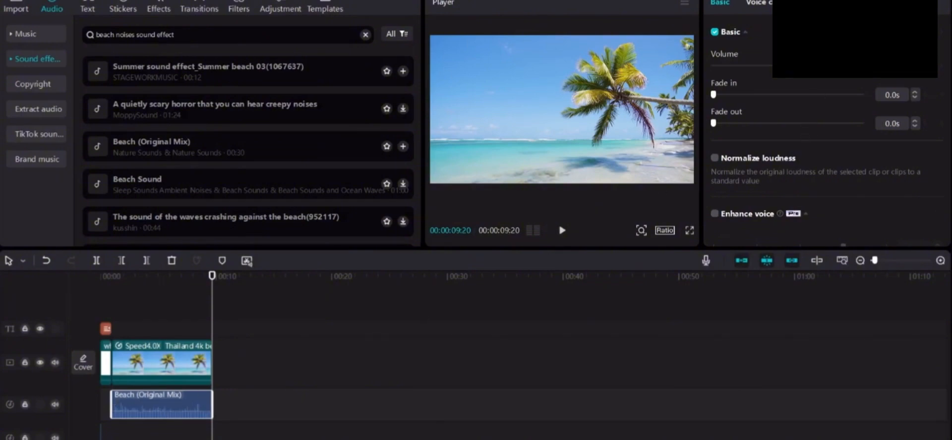
drag(822, 64, 728, 68)
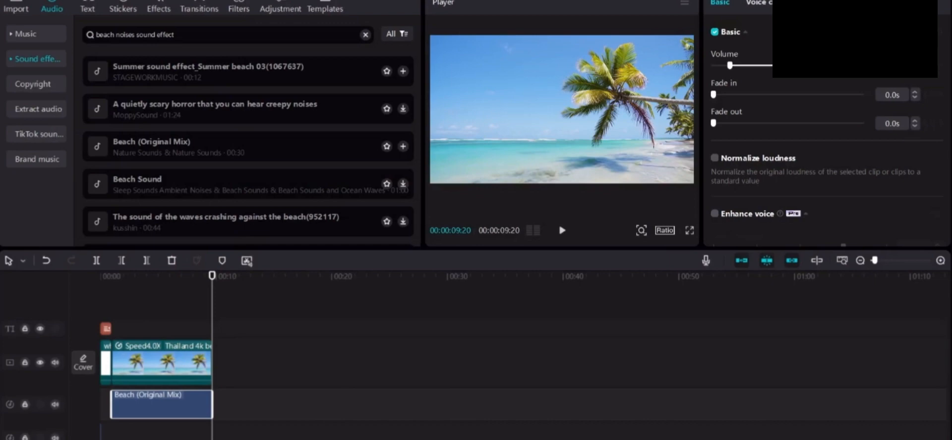
drag(213, 309, 112, 311)
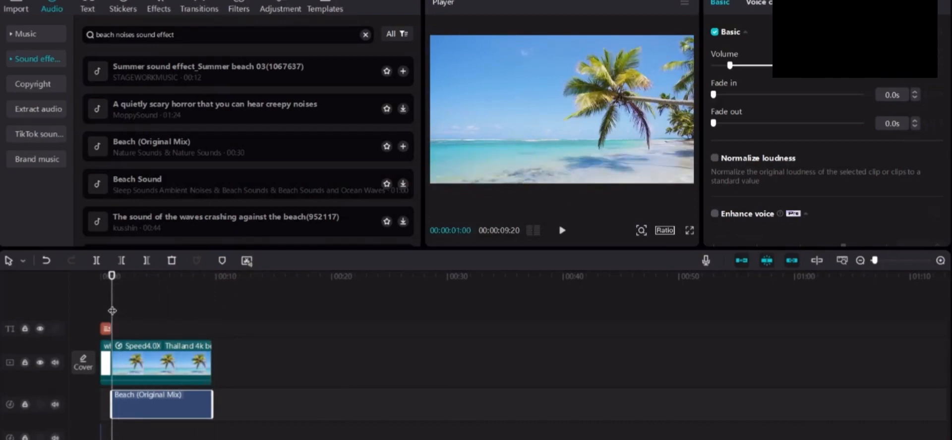
click(561, 230)
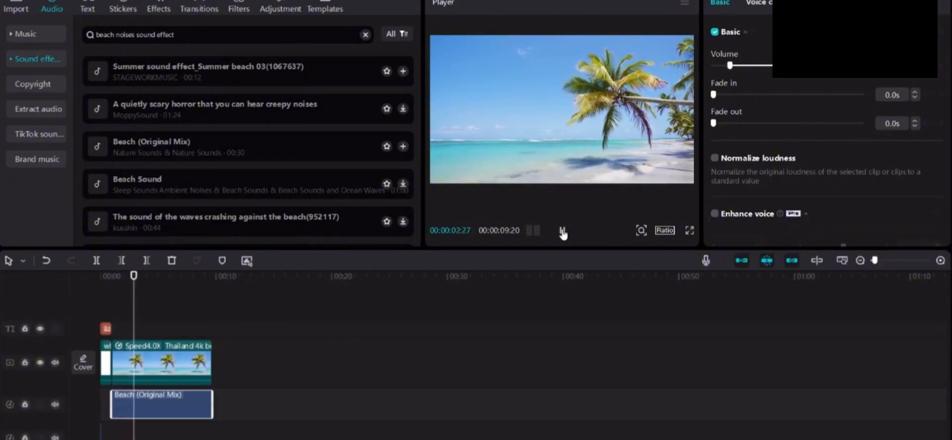
click(561, 231)
drag(135, 300, 112, 300)
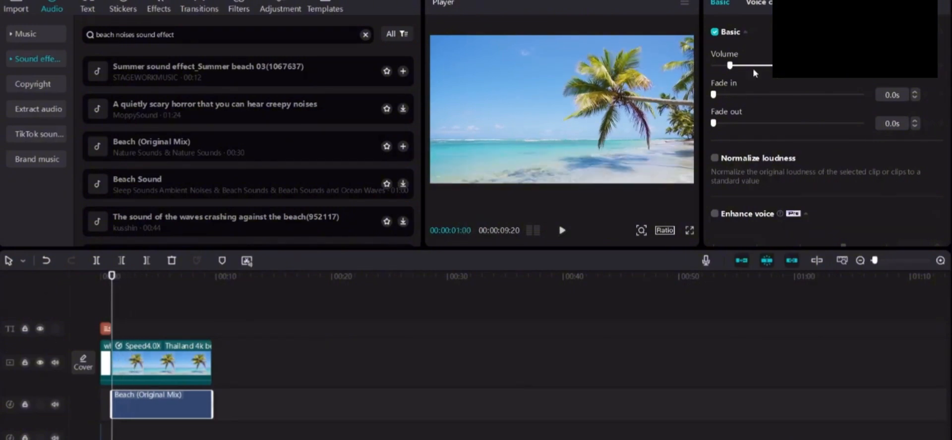
Raise the "Beach (Original Mix)" volume moderately, play the section from 1 second, and move the playhead to the timeline's end.
drag(730, 66, 771, 66)
click(562, 231)
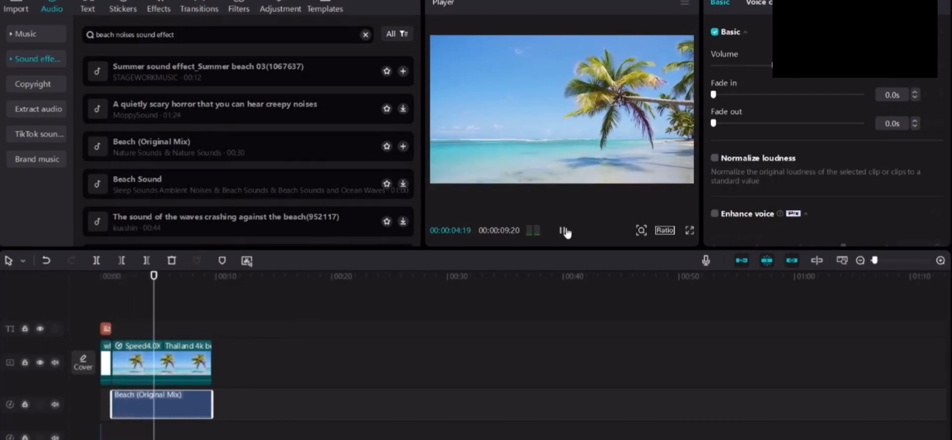
click(563, 231)
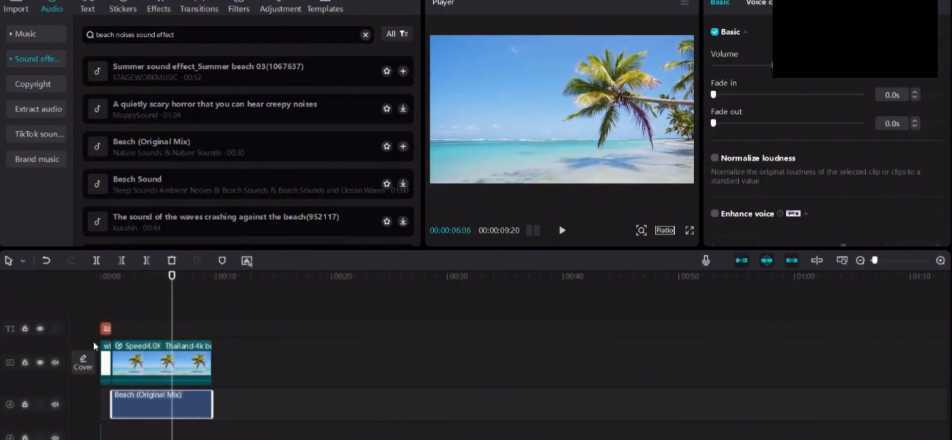
drag(171, 293, 115, 304)
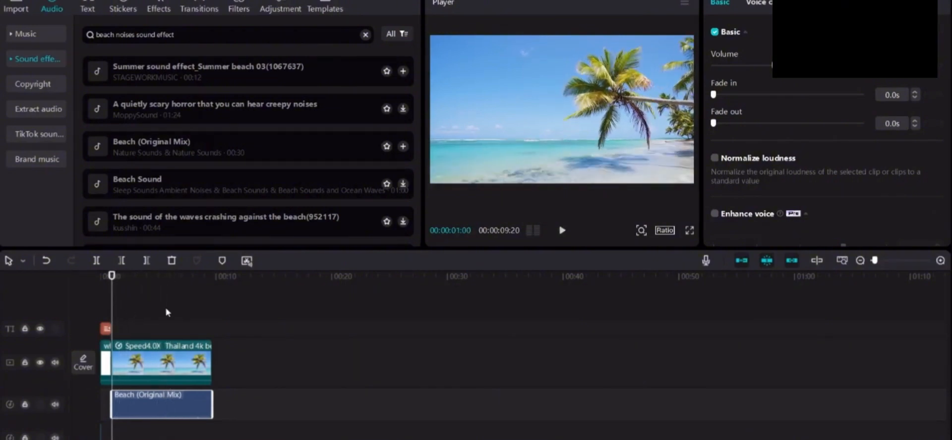
click(257, 291)
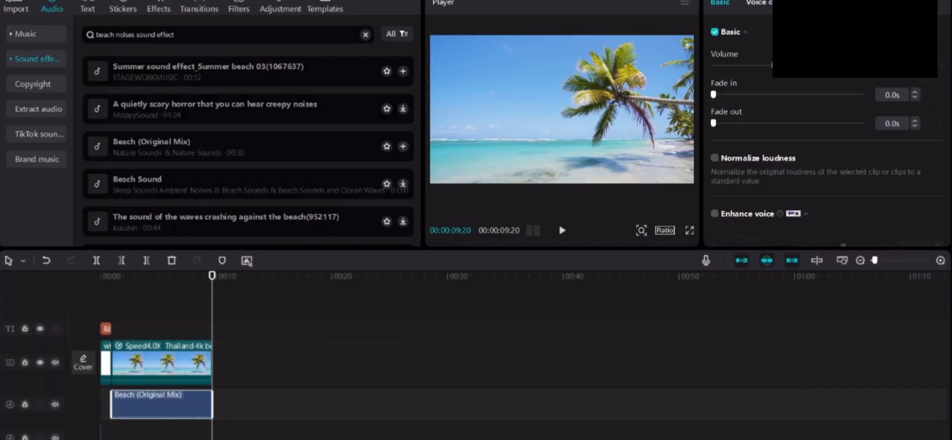
click(17, 7)
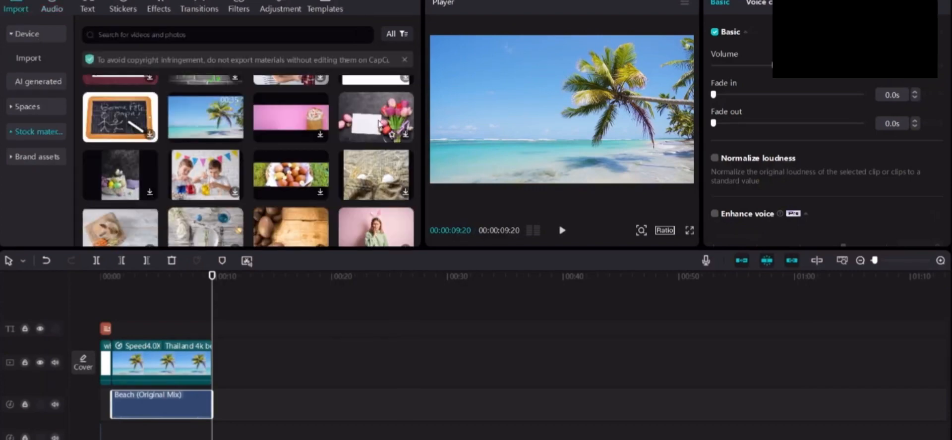
drag(384, 177, 223, 358)
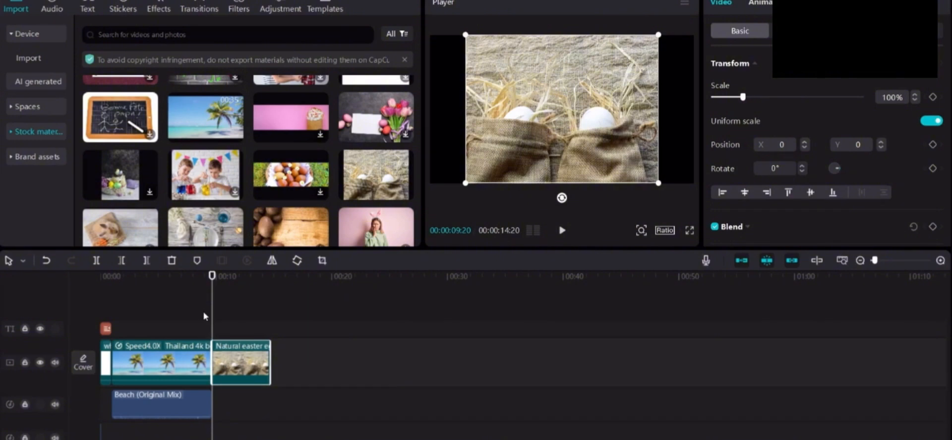
mouse_move(210, 315)
mouse_down()
mouse_move(265, 314)
mouse_move(174, 314)
mouse_move(224, 307)
mouse_up()
key(Delete)
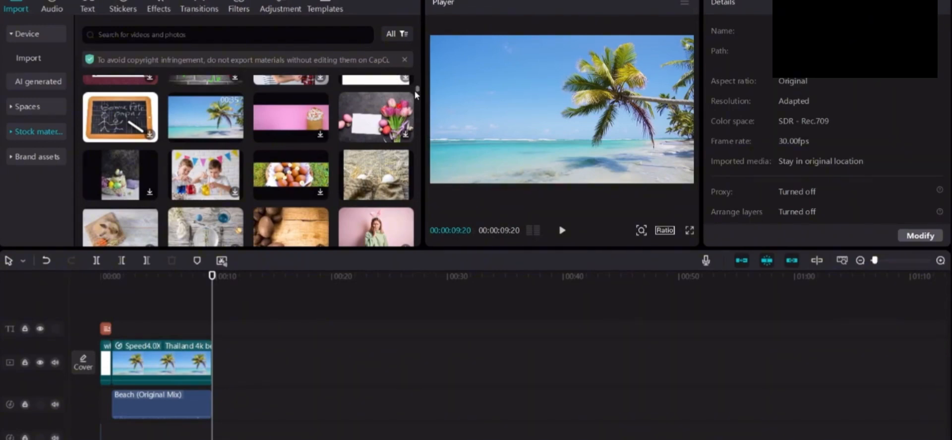
Add the stock video "Blue Earth Spinning Slowly" directly after the beach clip and return the playhead to its start at 00:00:09:20.
drag(418, 94, 418, 100)
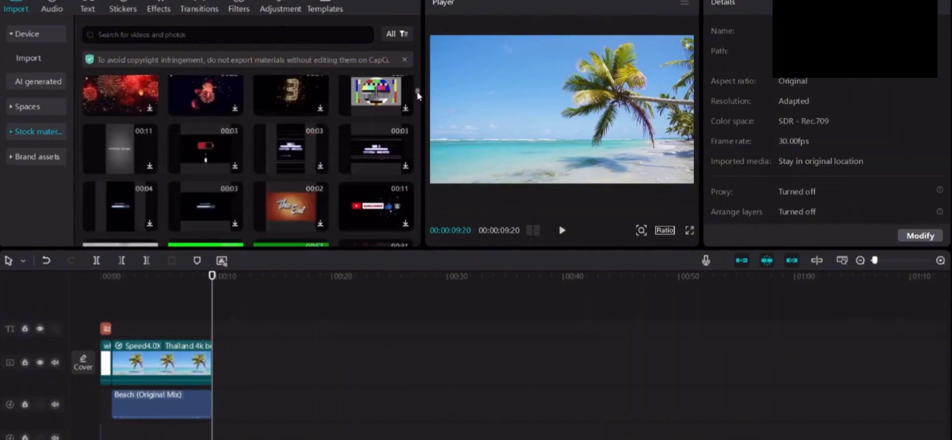
drag(417, 97, 418, 98)
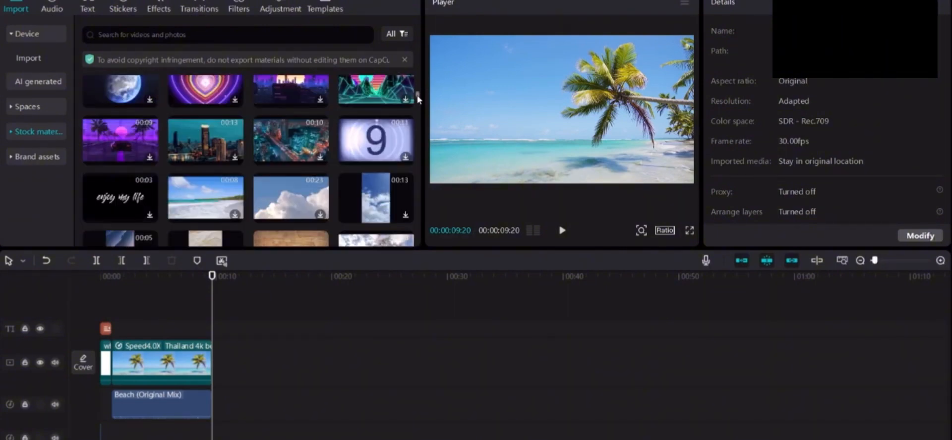
drag(203, 192, 221, 211)
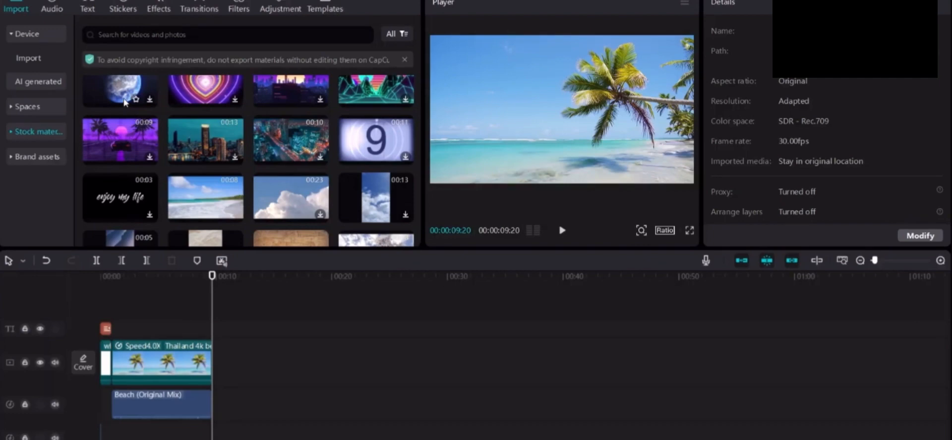
drag(125, 103, 221, 372)
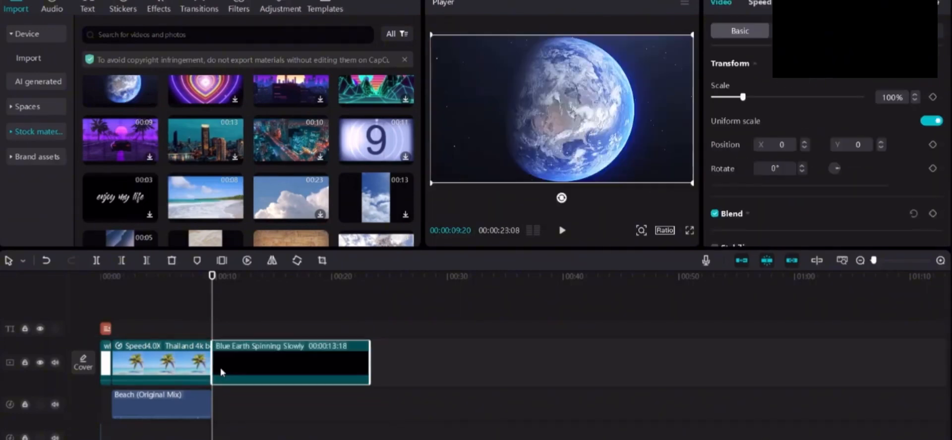
drag(212, 303, 213, 337)
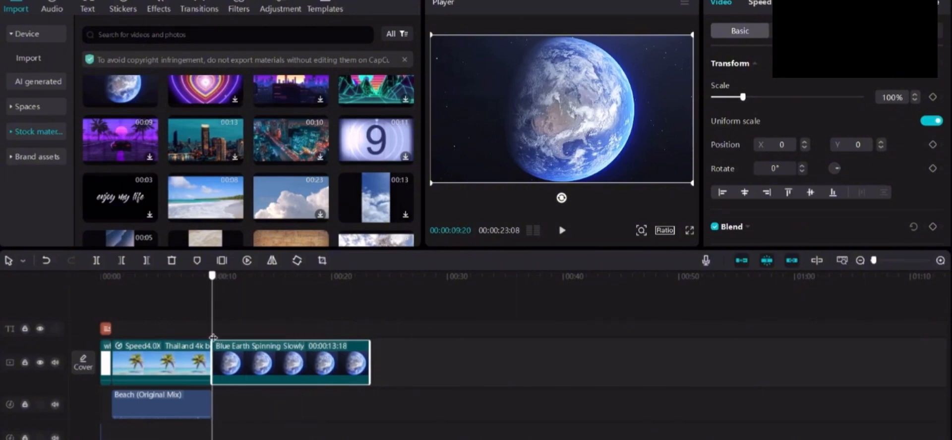
click(283, 419)
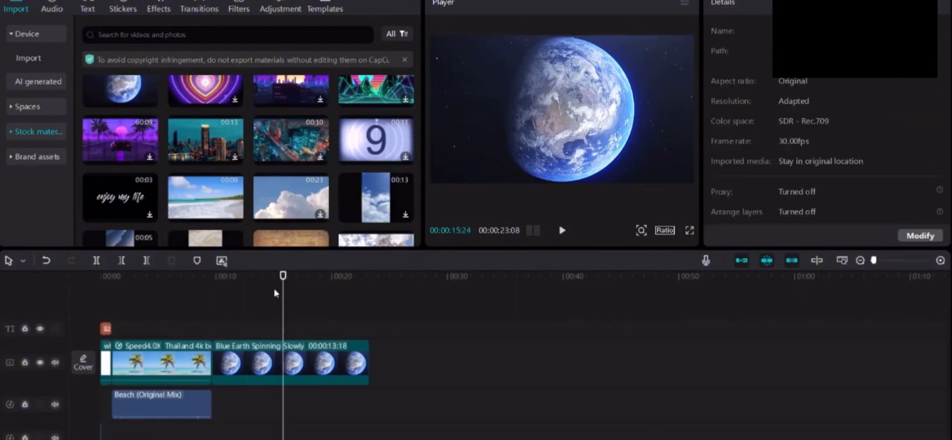
drag(245, 298, 214, 303)
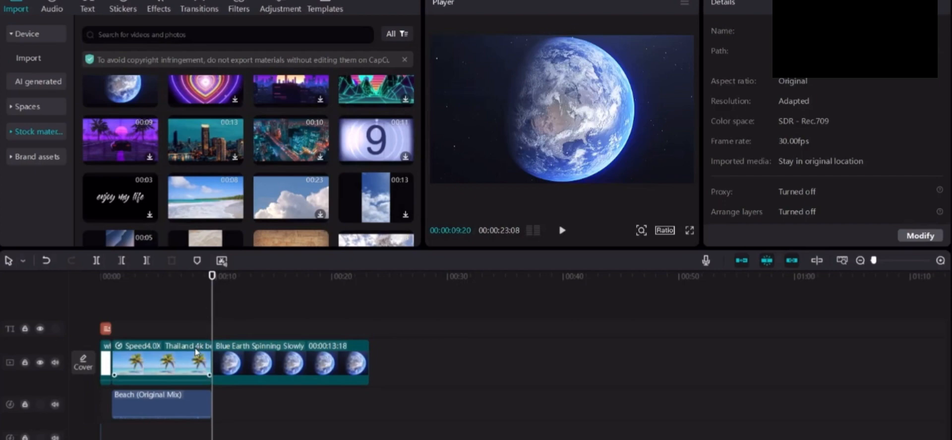
Apply the Kira Magic in-animation to the Earth clip and shorten its duration to 0.5 s.
click(236, 360)
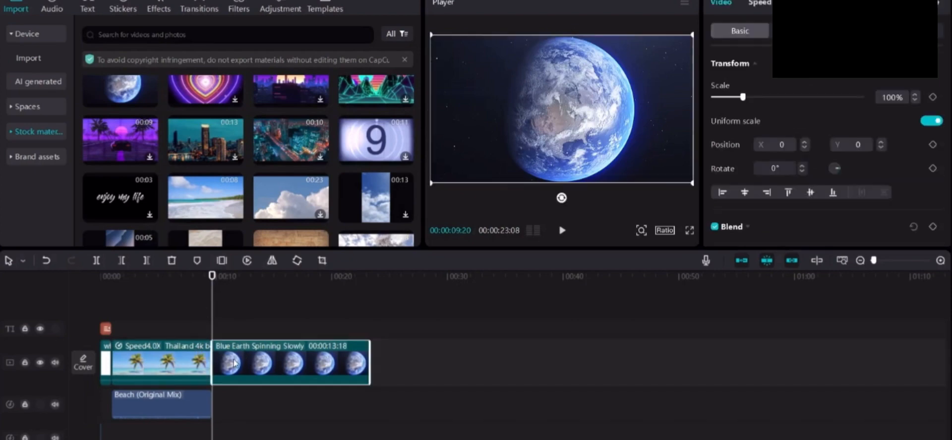
click(808, 3)
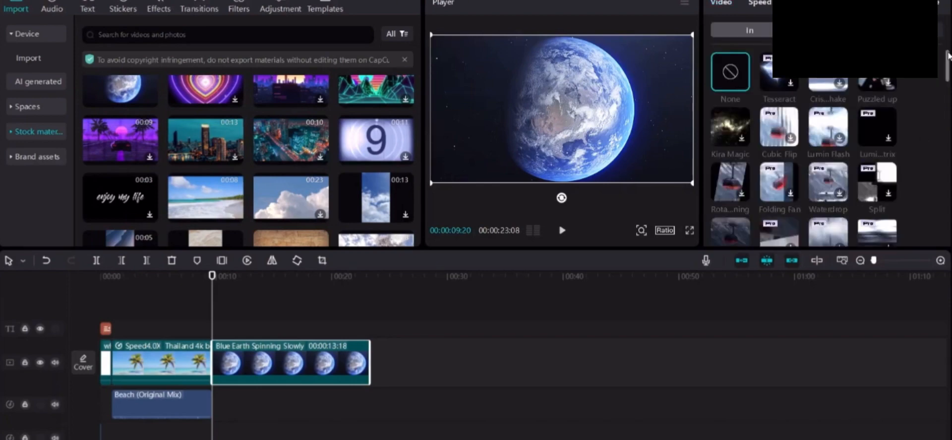
scroll(945, 69, down, 1)
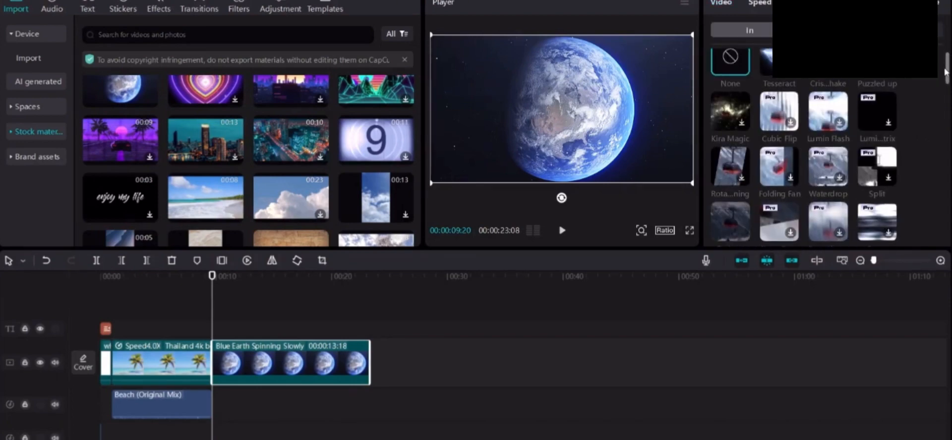
click(739, 110)
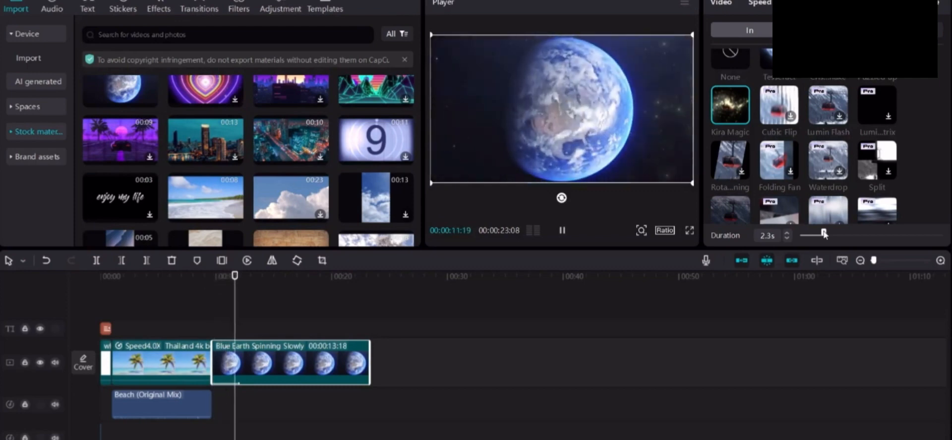
drag(824, 235, 810, 236)
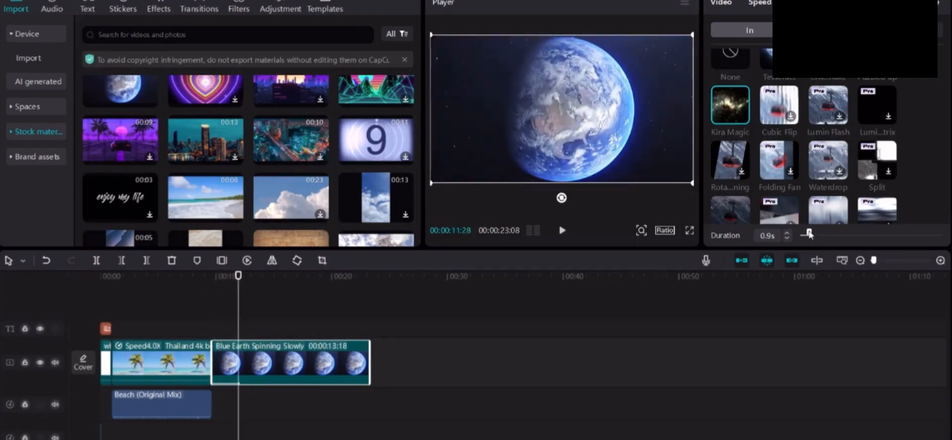
drag(806, 234, 805, 233)
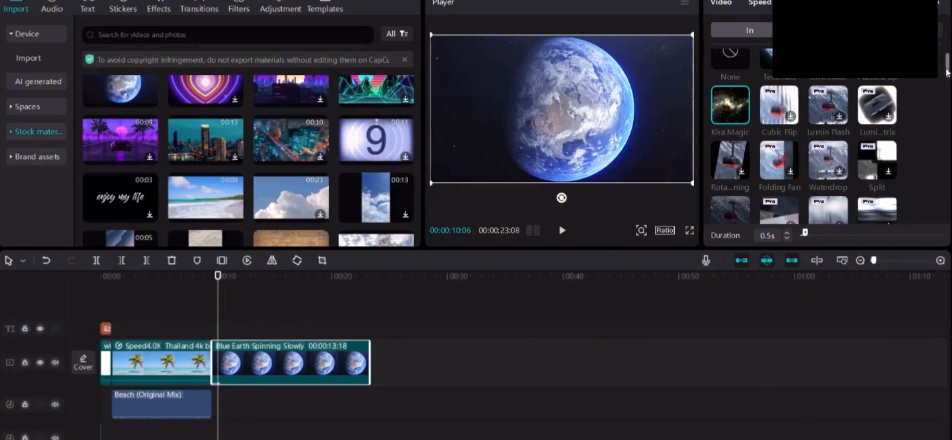
Try the "Swin...ttom" in-animation on the Earth clip in place of Kira Magic.
scroll(945, 76, down, 1)
scroll(944, 75, down, 3)
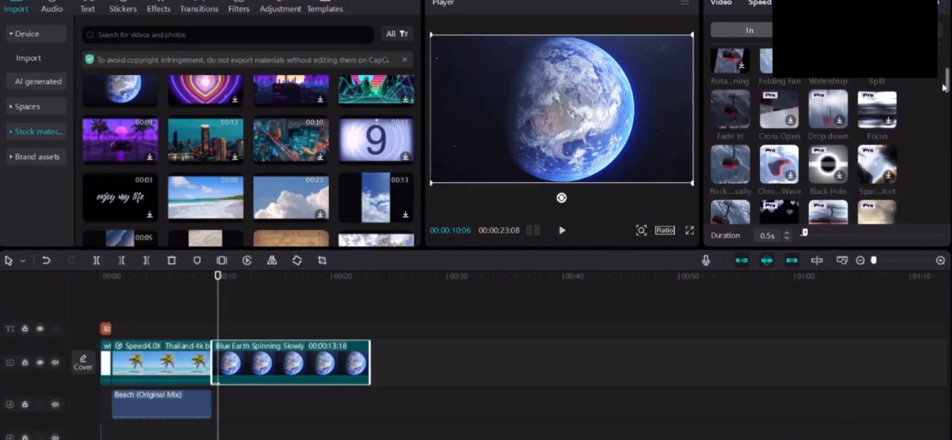
drag(943, 86, 942, 100)
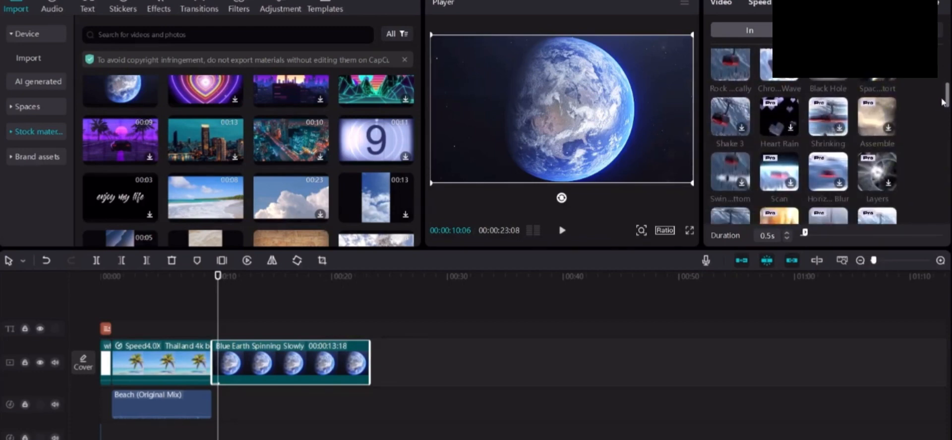
drag(943, 101, 943, 106)
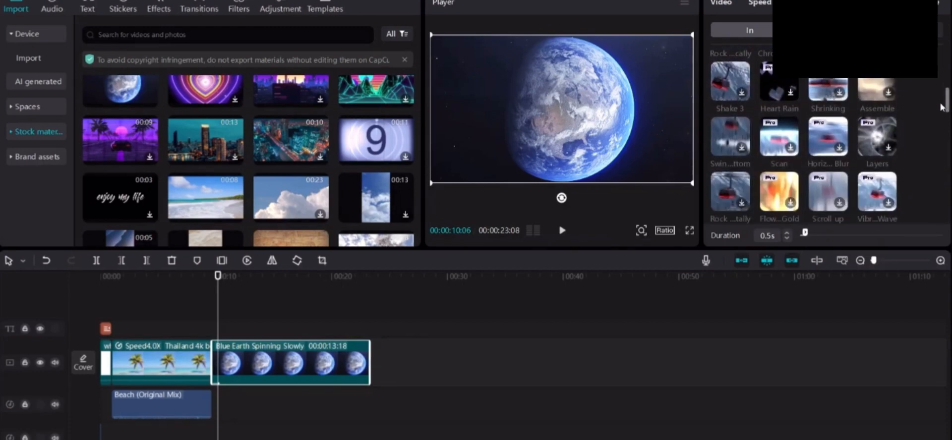
click(730, 139)
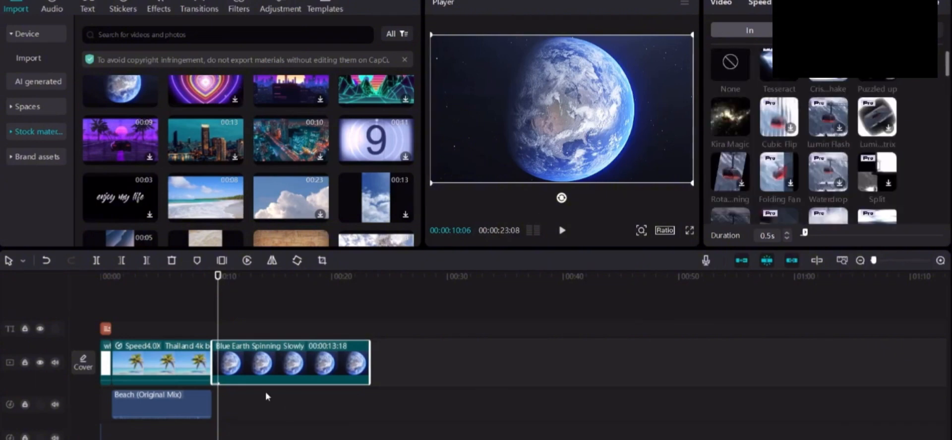
scroll(803, 149, down, 3)
scroll(803, 148, up, 1)
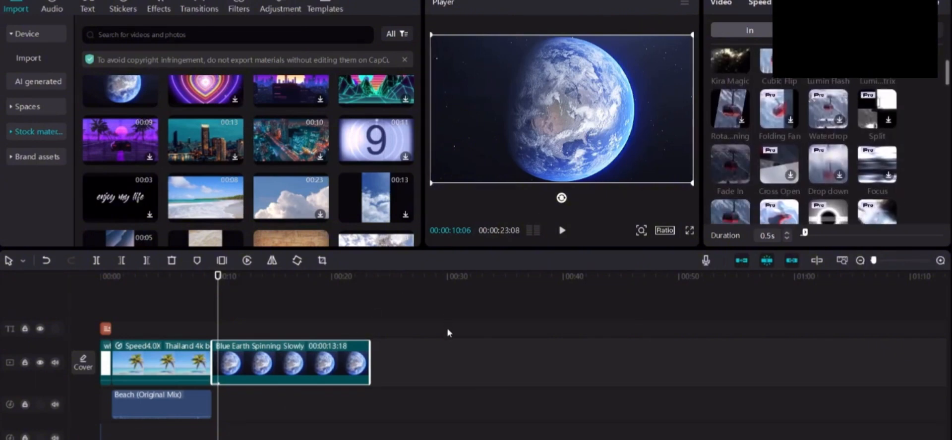
Play the cut from the beach clip to the Earth clip to check the entrance animation.
click(562, 230)
click(560, 231)
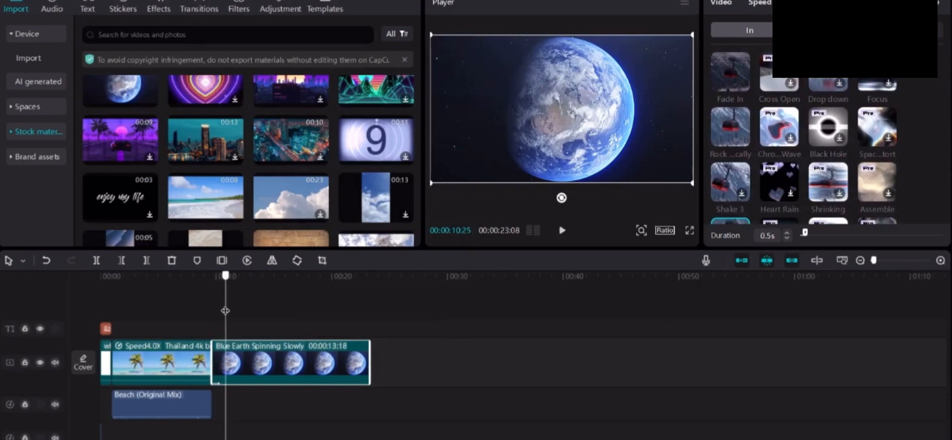
click(205, 308)
click(559, 232)
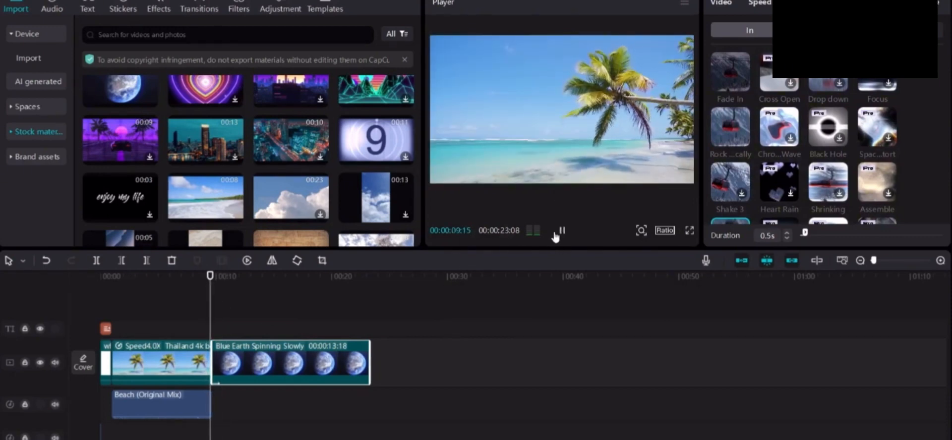
click(559, 232)
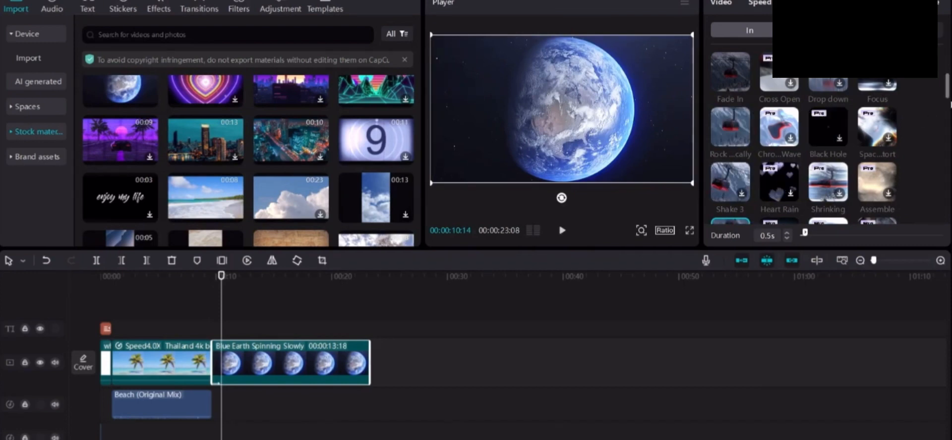
Apply the Kira Magic in-animation to the Earth clip with a 0.2 s duration and play the cut from 00:00:09:03.
scroll(740, 147, up, 3)
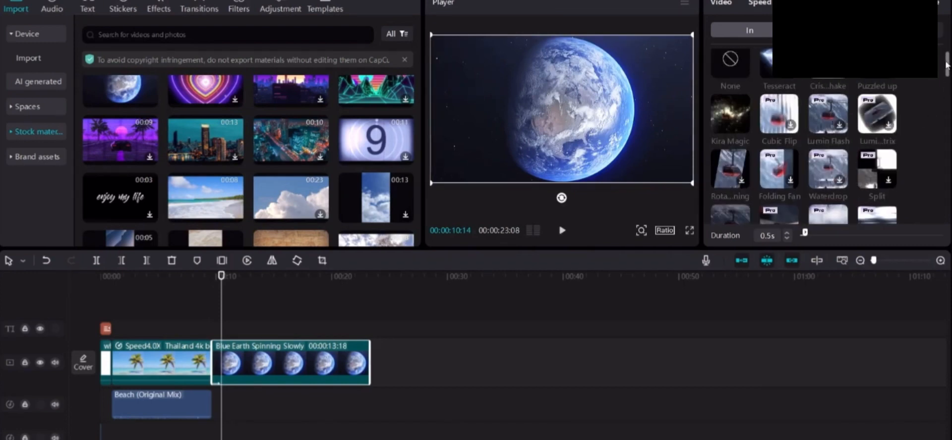
click(729, 126)
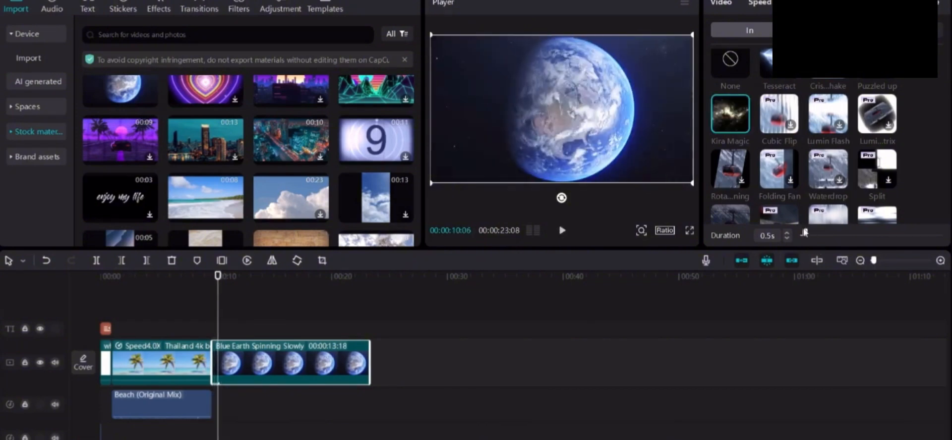
drag(805, 233, 799, 233)
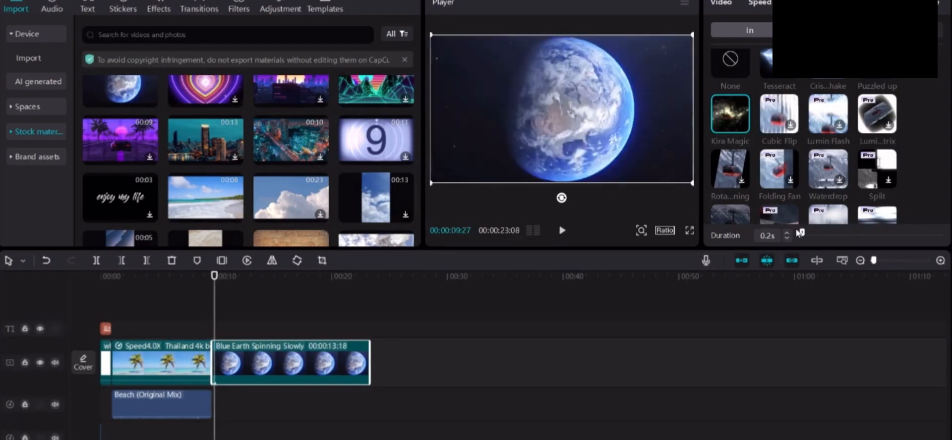
drag(215, 318, 206, 319)
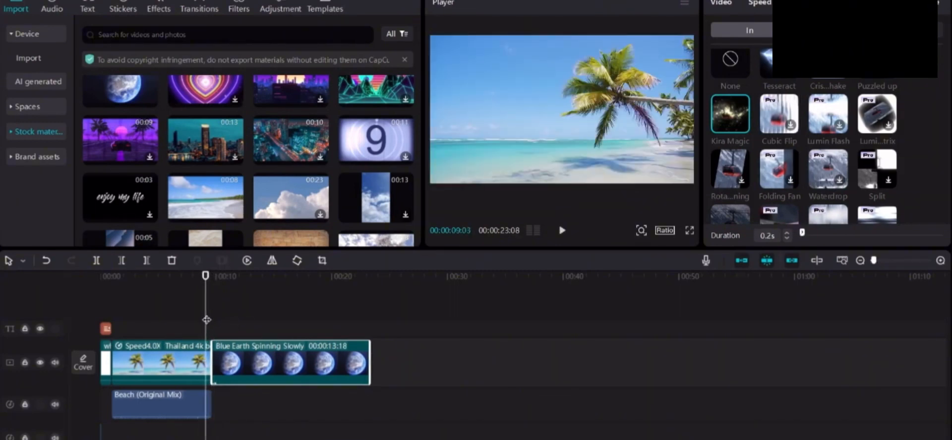
click(564, 231)
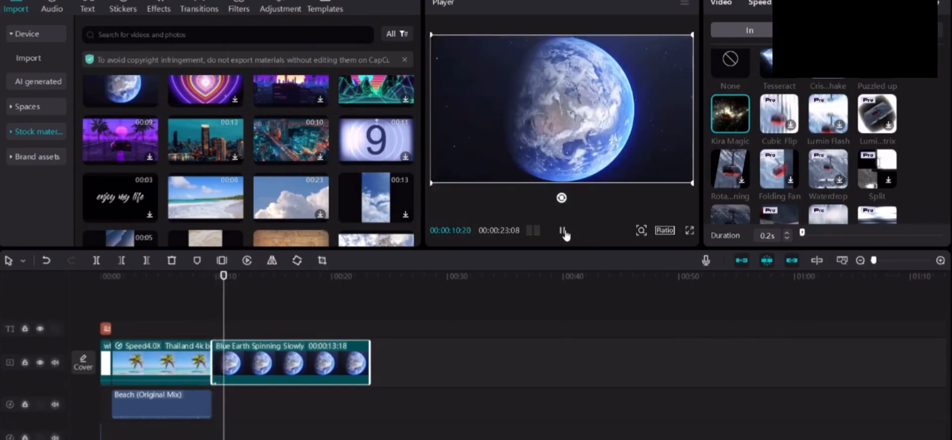
click(564, 231)
Copy the short sound effect at the timeline's start and paste it at 00:00:09:20, where the Earth clip begins.
click(290, 401)
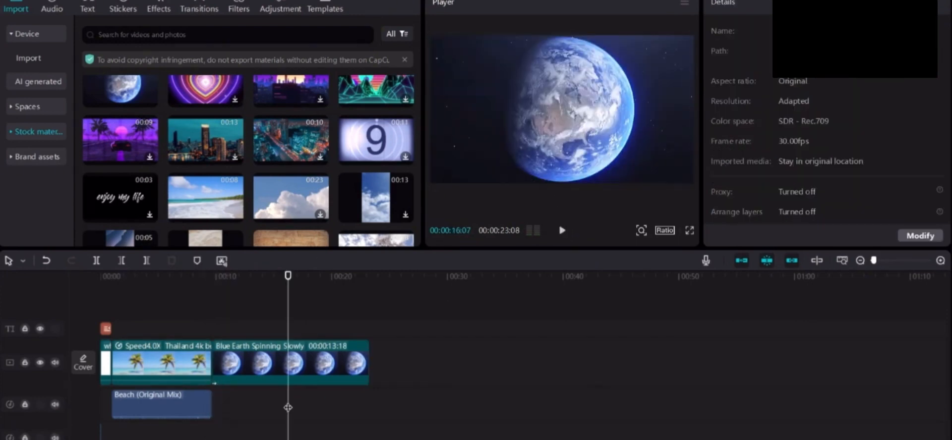
click(101, 434)
key(ctrl+c)
key(ctrl+v)
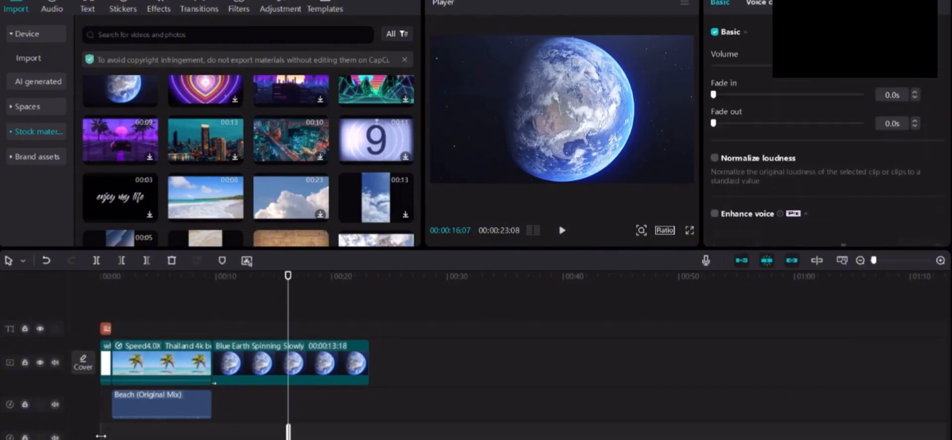
key(Delete)
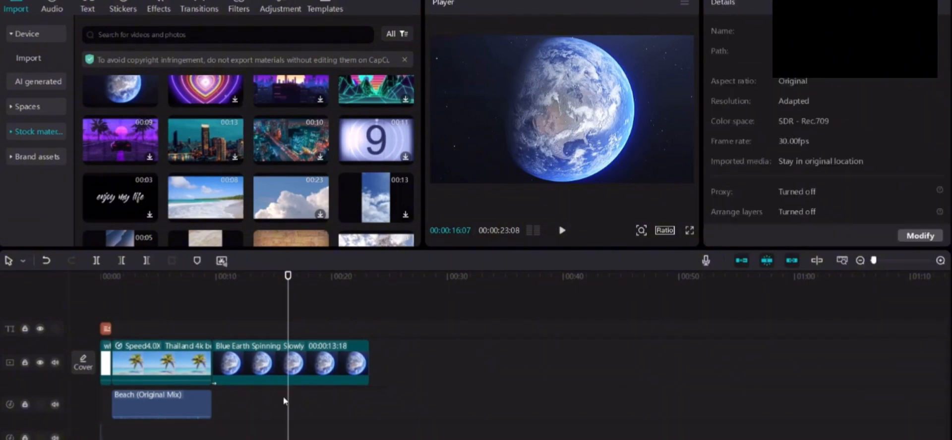
drag(288, 287, 215, 302)
key(ctrl+v)
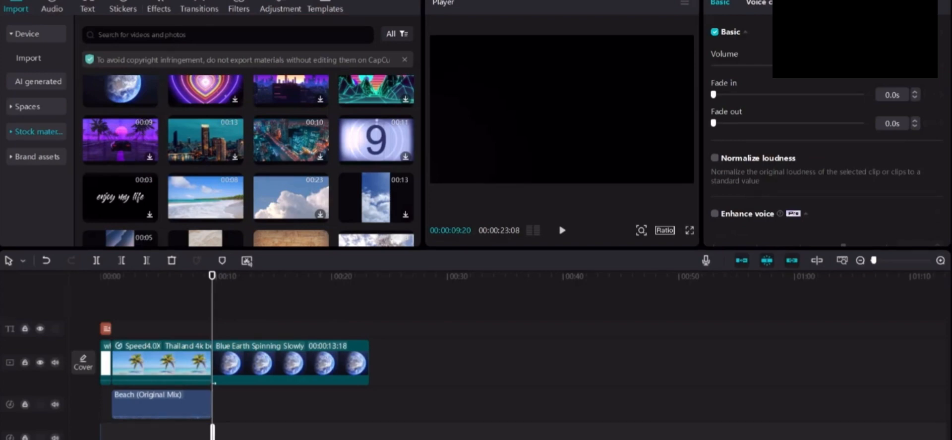
Search the sound effects for "ding sound effect", preview Bell ding and add it at 00:00:09:20, where the Earth clip begins.
click(58, 12)
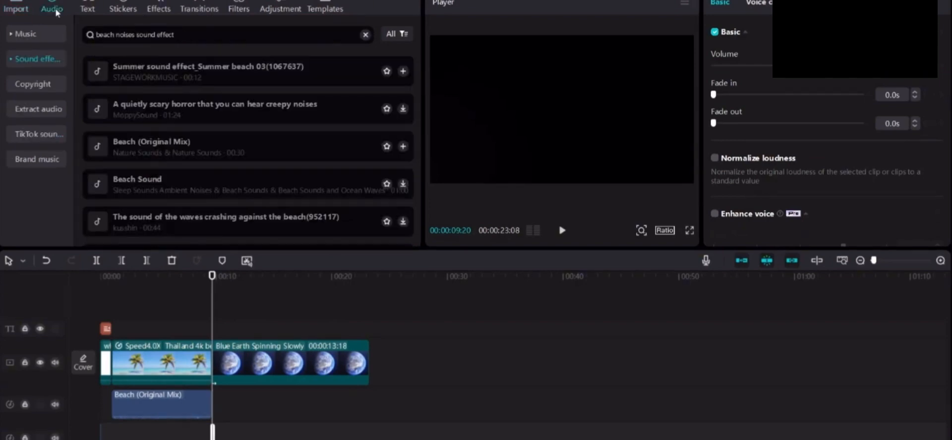
key(ctrl+a)
key(BackSpace)
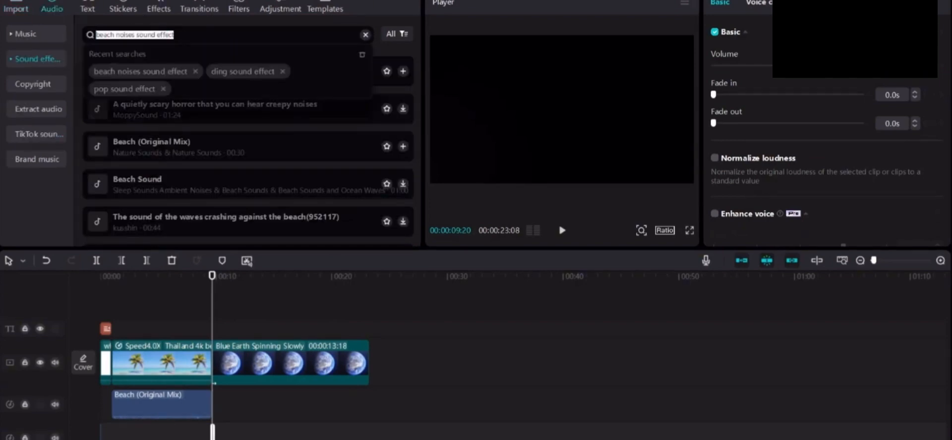
text(ding sound e)
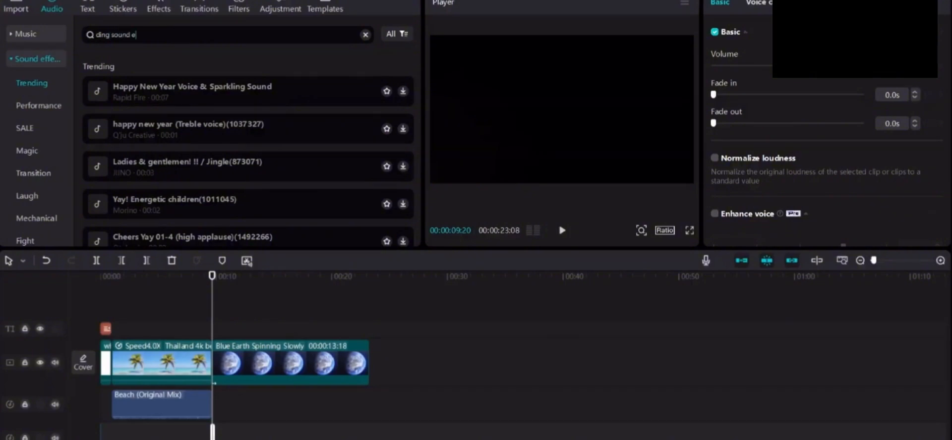
text(ffect)
key(Return)
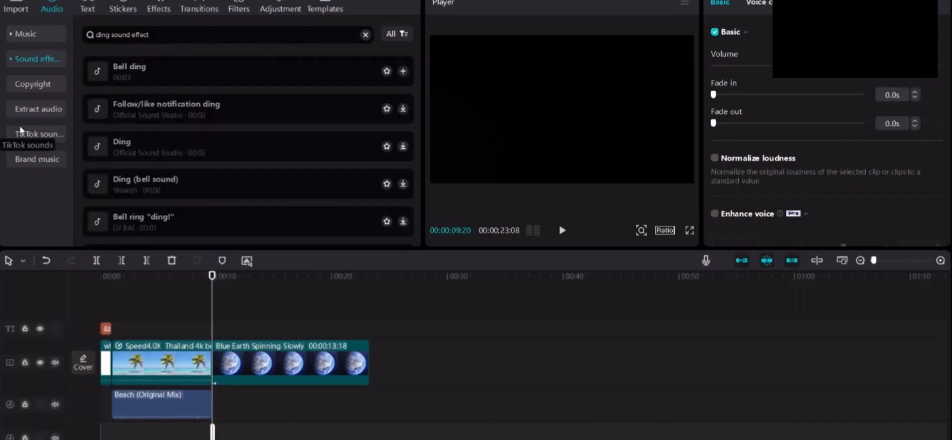
click(132, 80)
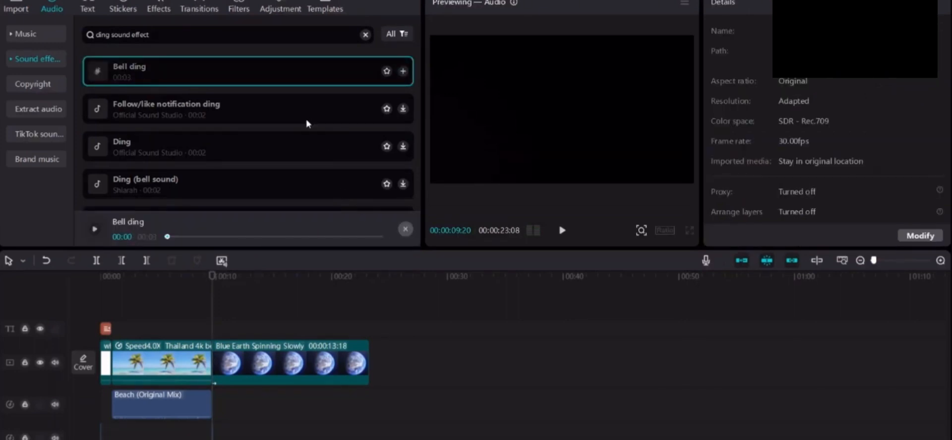
click(402, 72)
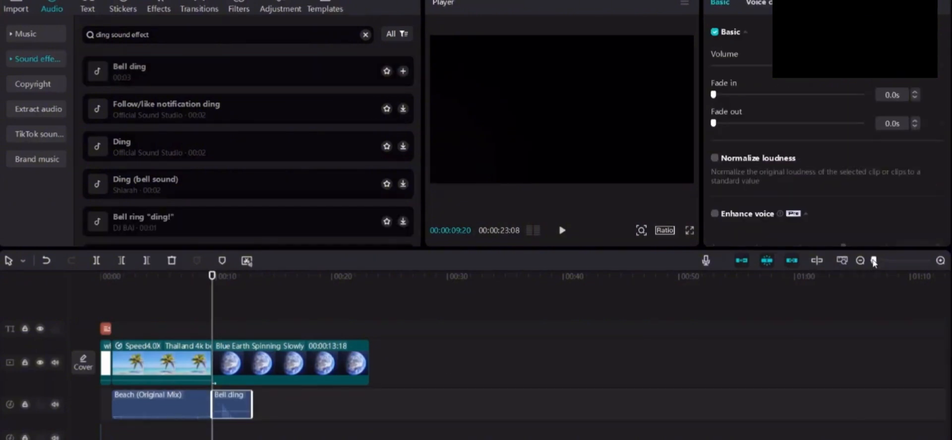
Trim the Bell ding sound to the part between 00:00:10:09 and 00:00:11:16, splitting at both times and deleting the outer pieces.
drag(874, 261, 893, 260)
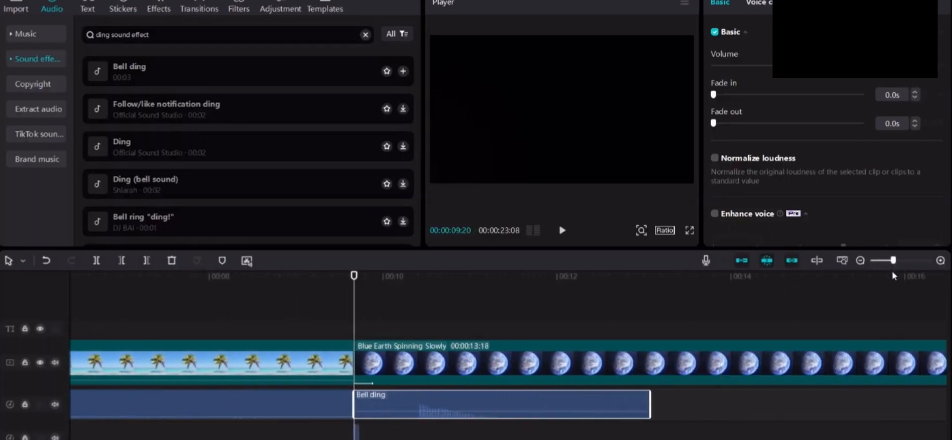
drag(354, 299, 413, 315)
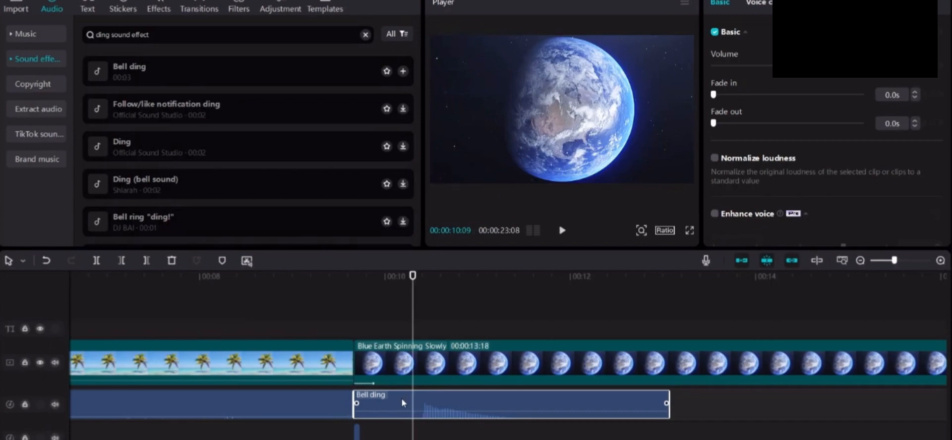
key(ctrl+b)
drag(414, 308, 526, 342)
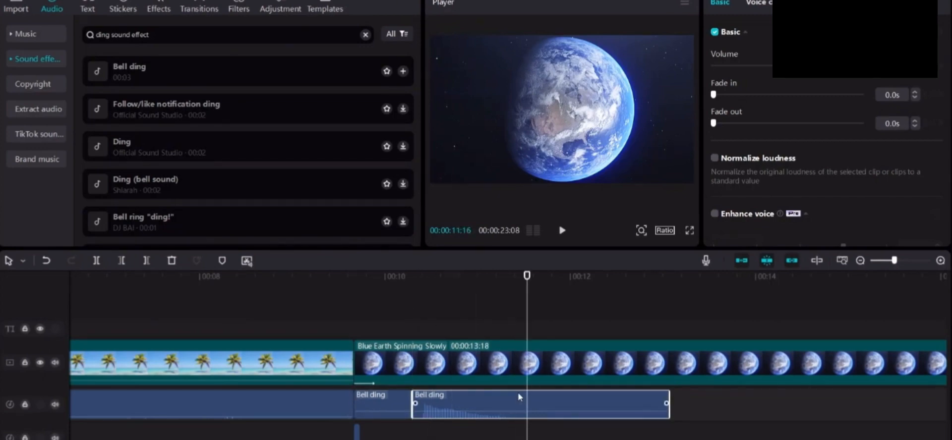
key(ctrl+b)
key(Delete)
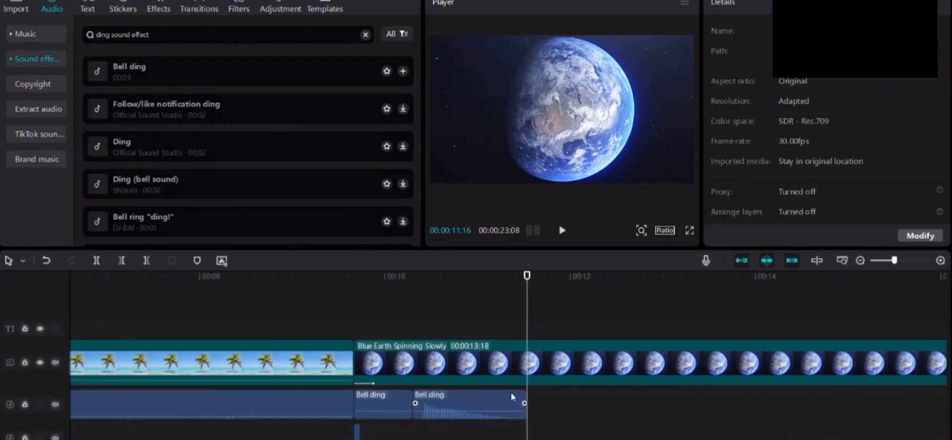
click(378, 403)
key(Delete)
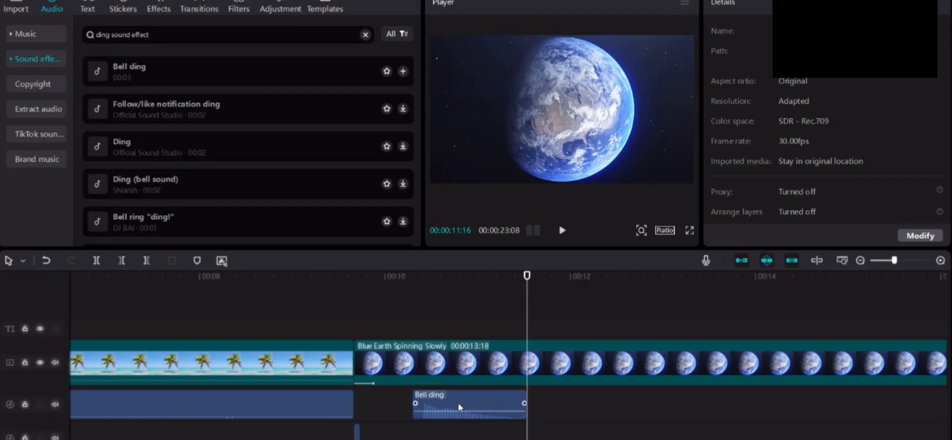
Move the trimmed Bell ding to the start of the Earth clip and play the cut from the beach clip.
drag(458, 409, 401, 403)
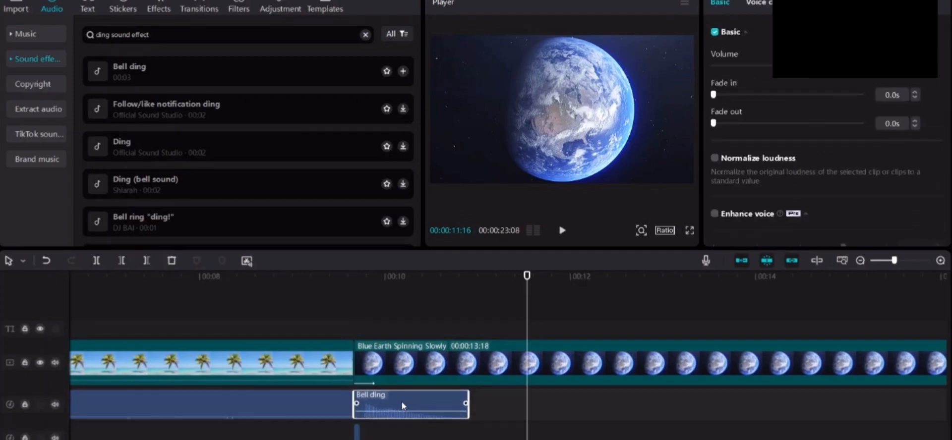
drag(526, 303, 329, 310)
click(562, 230)
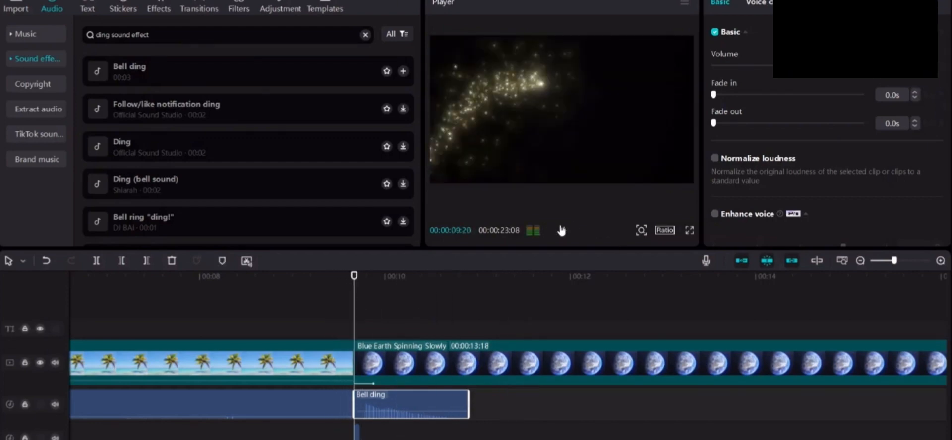
click(562, 230)
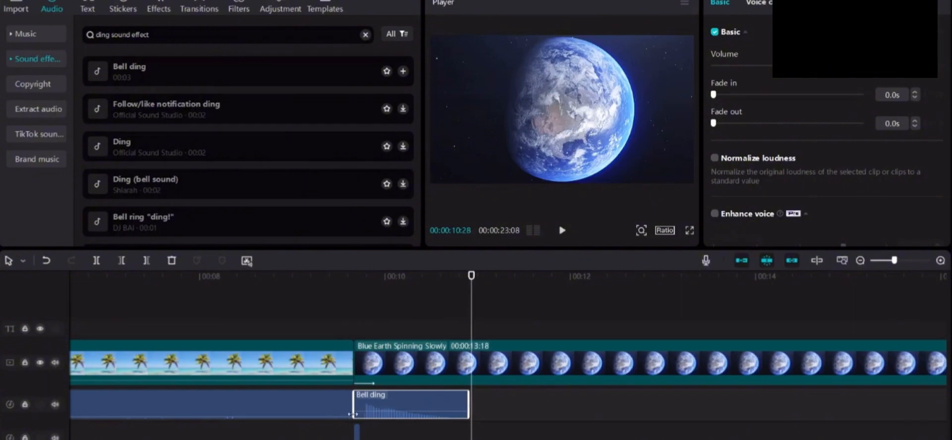
Search the stickers for "red arrow", add the thick outlined arrow pointing up-right, and align its start with the Earth clip's start.
mouse_move(363, 419)
drag(471, 307, 528, 308)
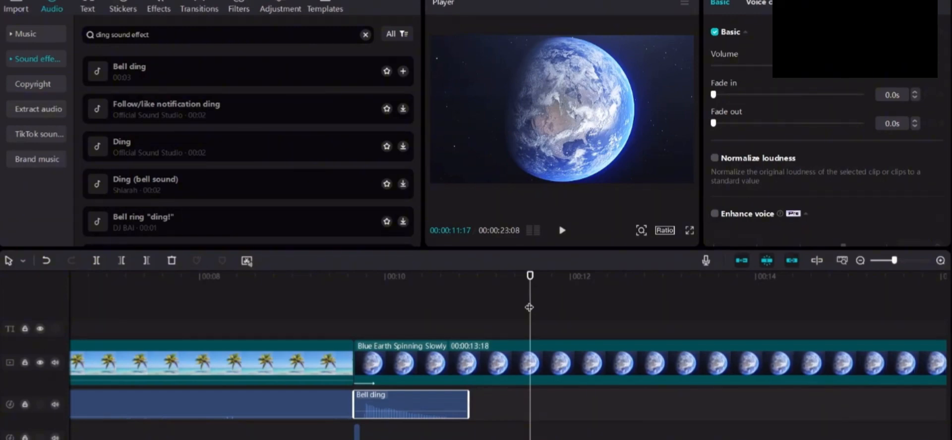
drag(528, 307, 489, 308)
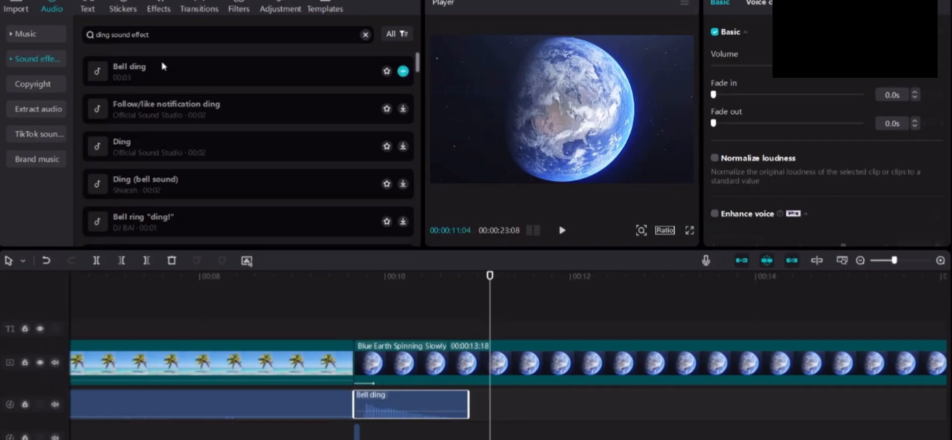
click(123, 7)
click(129, 31)
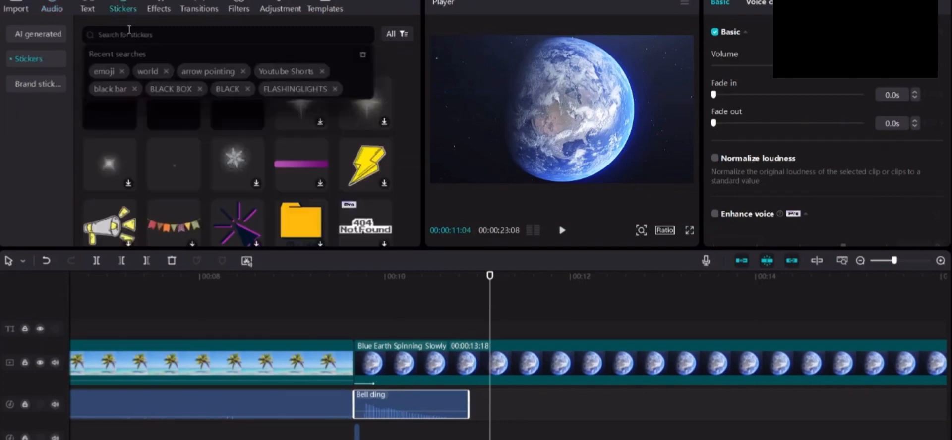
text(red arrow)
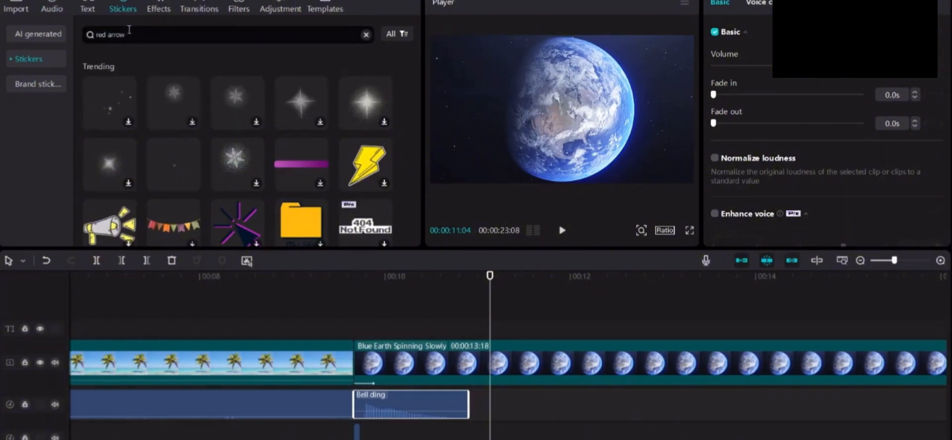
key(Return)
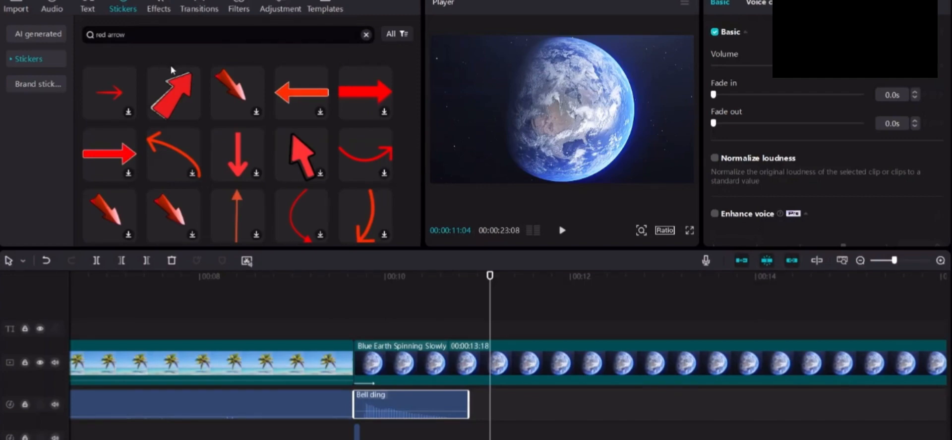
mouse_move(191, 111)
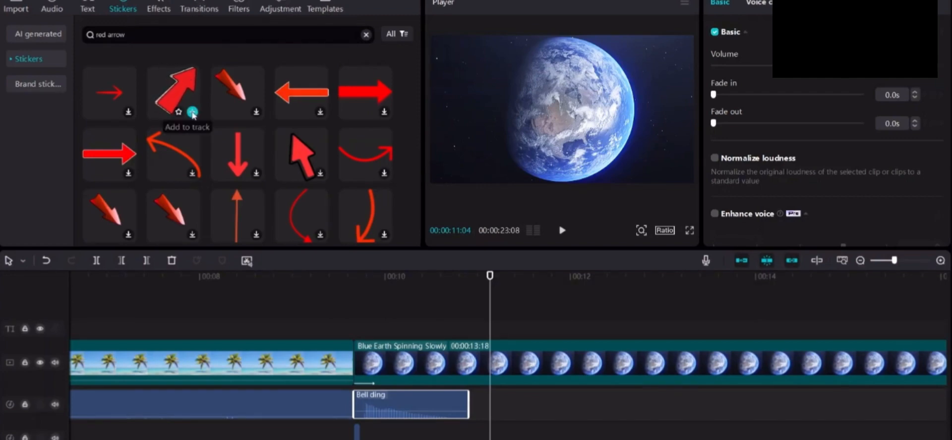
click(192, 113)
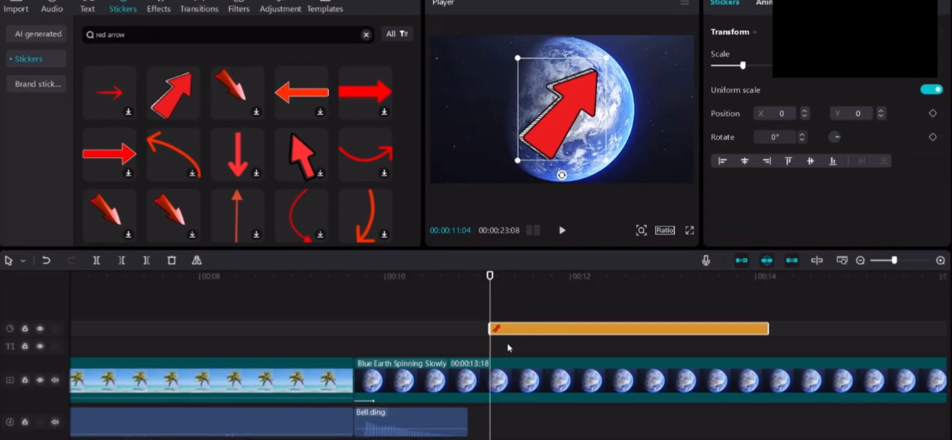
drag(514, 333, 379, 342)
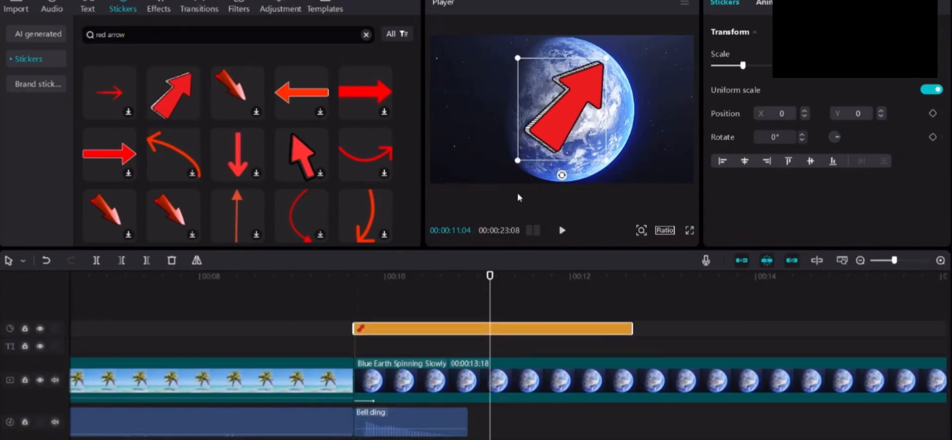
Shrink the arrow sticker, rotate it to 23° and place it at the Earth's lower-left edge, about X -1040, Y -311.
drag(578, 125, 506, 148)
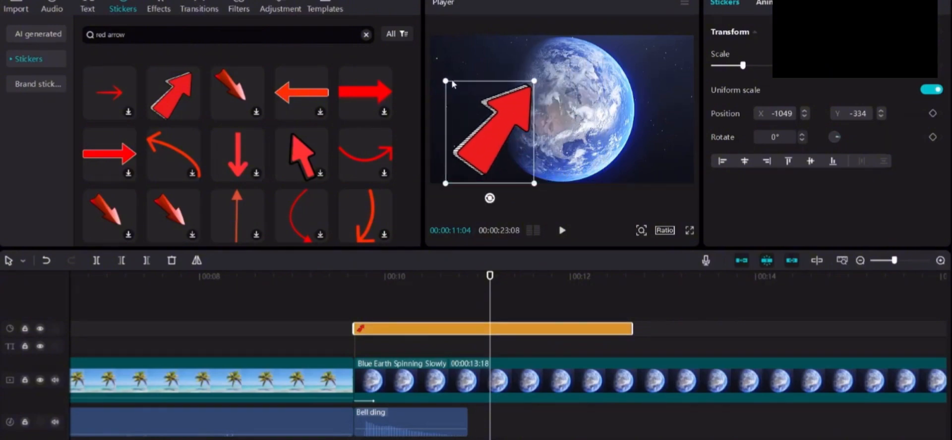
drag(447, 81, 496, 111)
drag(490, 176, 469, 166)
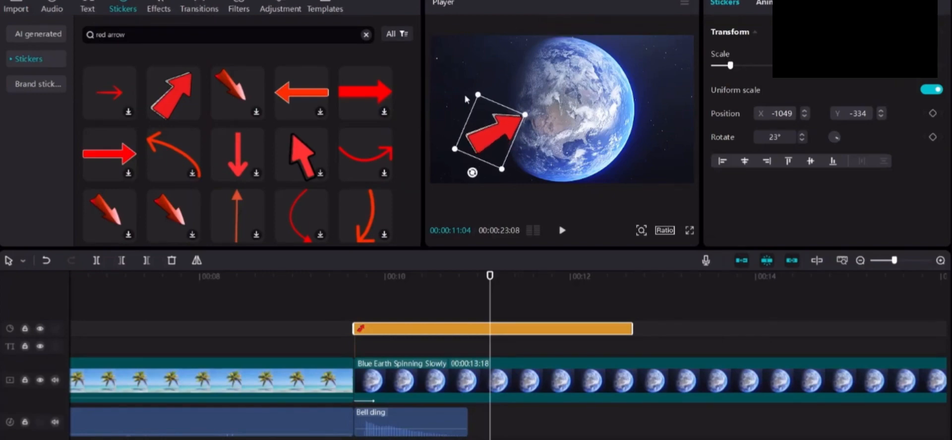
click(480, 149)
click(484, 144)
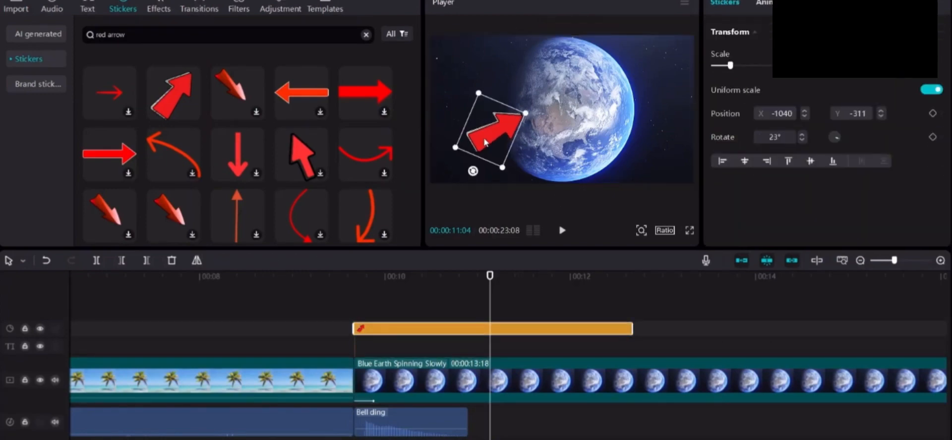
Step the playhead back to 00:00:10:19 and shift the arrow down and left to about X -1104, Y -448.
key(Left)
key(Left)
key(Left)
key(Left)
key(Left)
key(Left)
key(Left)
key(Left)
key(Left)
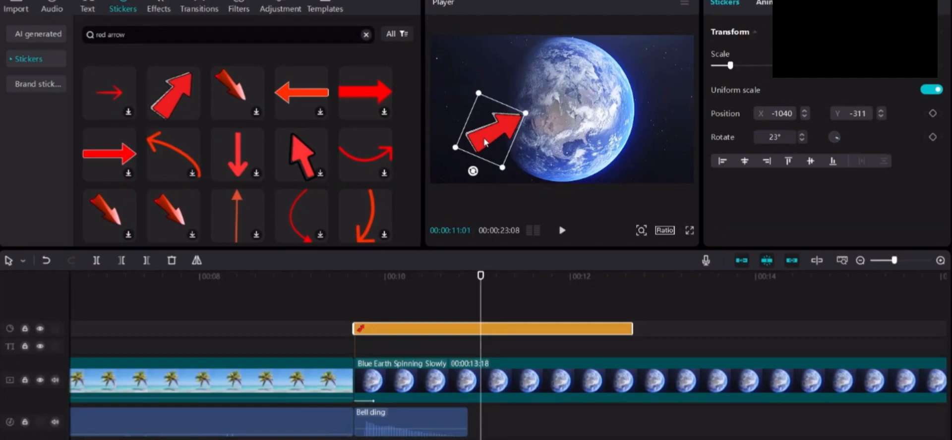
key(Left)
key(Left)
key(Left)
key(Left)
key(Left)
key(Left)
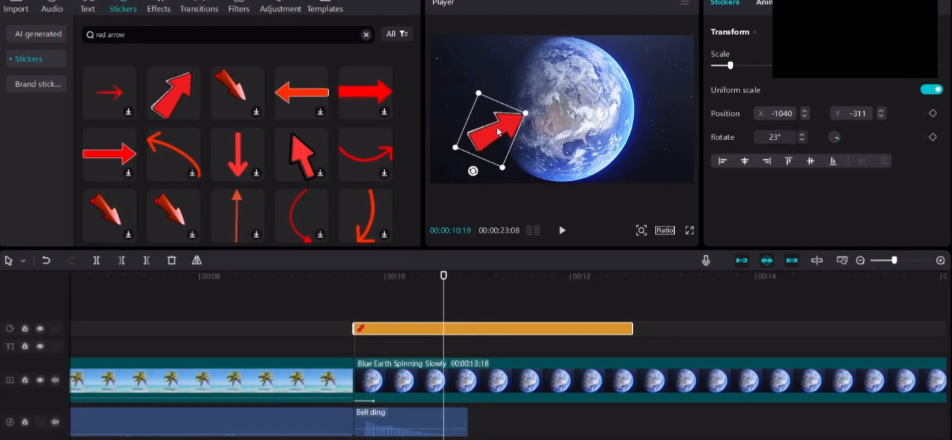
drag(498, 132, 493, 141)
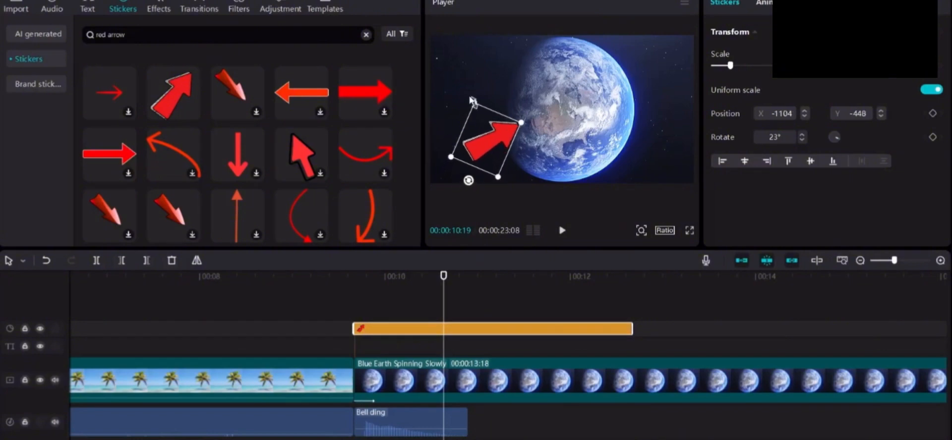
Paste a copy of the arrow, place it at the Earth's upper-right edge, about X 1278, Y 341, and rotate it to -140°.
key(ctrl+v)
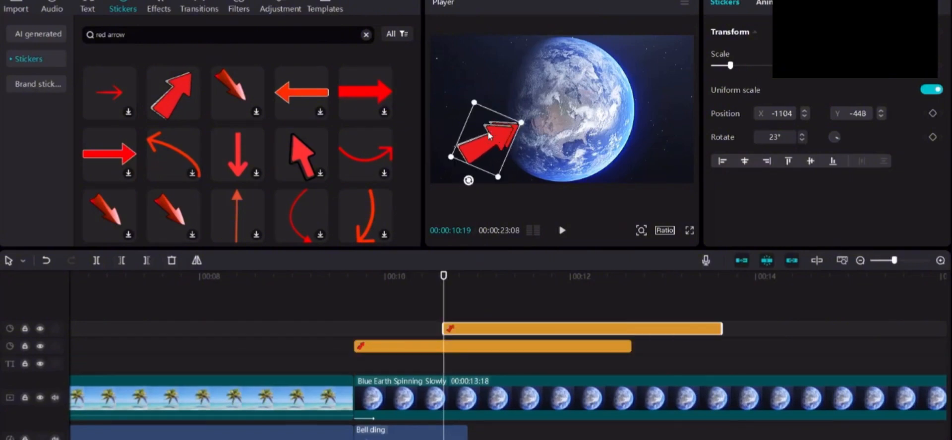
drag(489, 142, 652, 95)
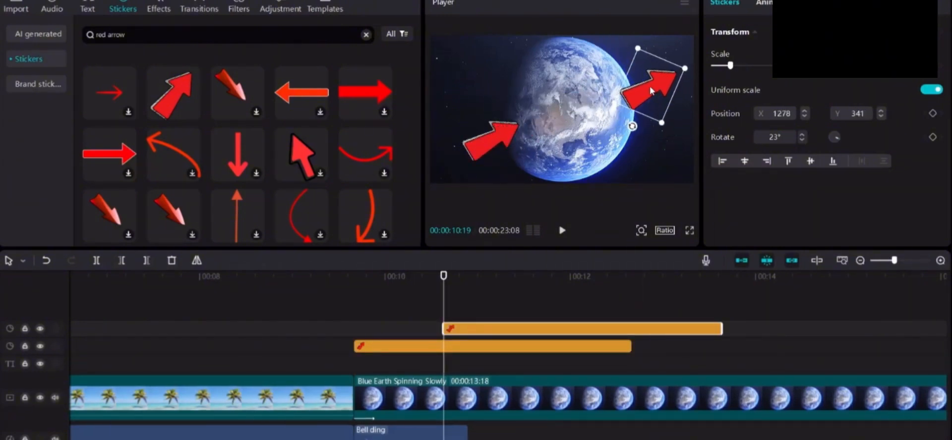
drag(632, 126, 693, 56)
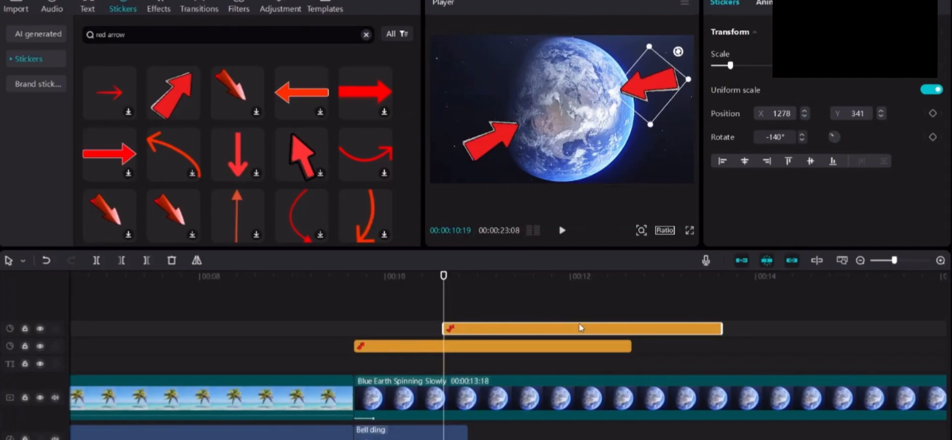
Shift the second arrow on the timeline so it starts together with the first arrow at the Earth clip's start.
drag(507, 332, 419, 334)
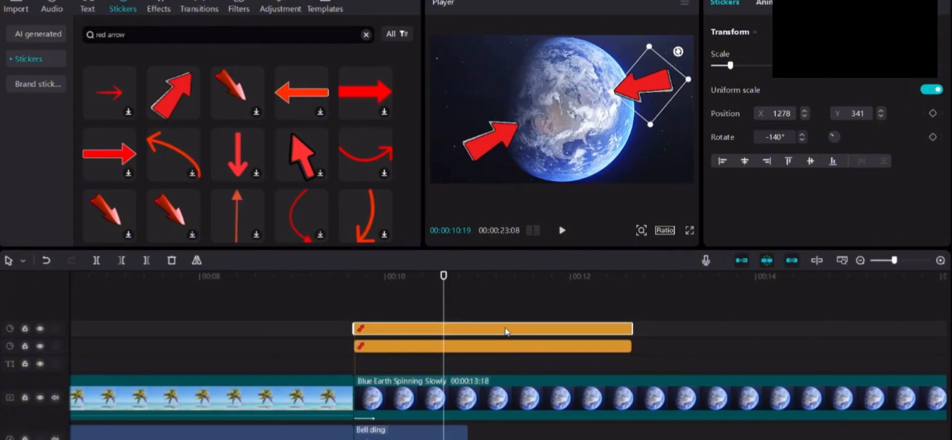
drag(506, 333, 506, 337)
drag(506, 329, 505, 337)
Split the Earth clip at 00:00:12:20, where the arrow stickers end, and delete the remainder.
drag(444, 292, 632, 335)
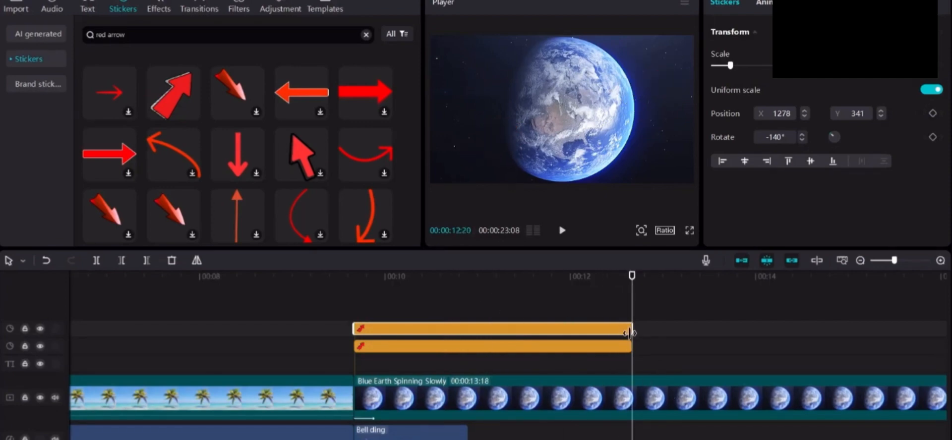
click(632, 384)
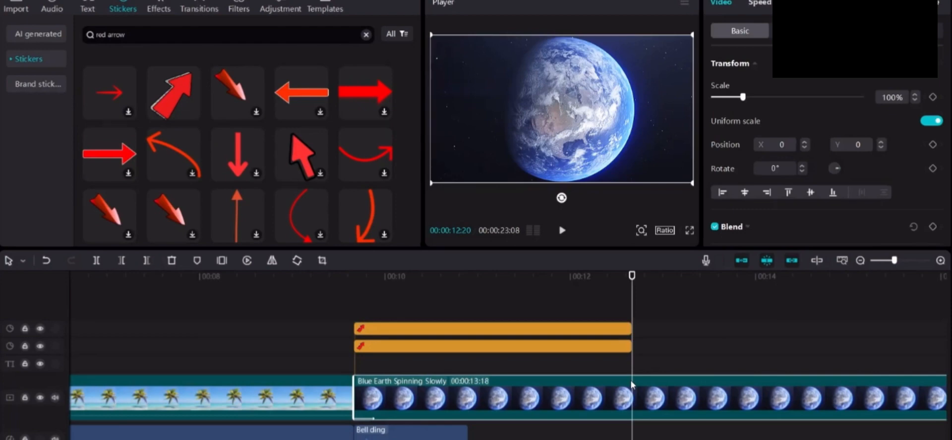
key(ctrl+b)
key(Delete)
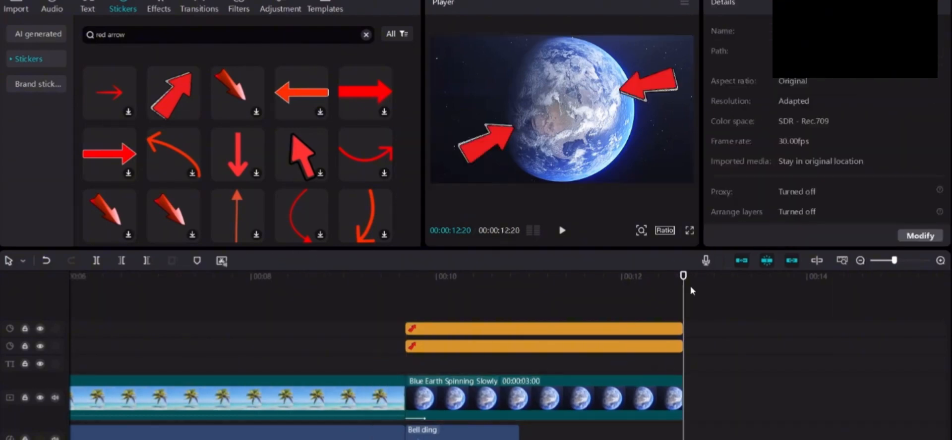
Examine at frame level how the arrow stickers line up with the start of the Earth clip at 00:00:09:20.
drag(692, 291, 406, 297)
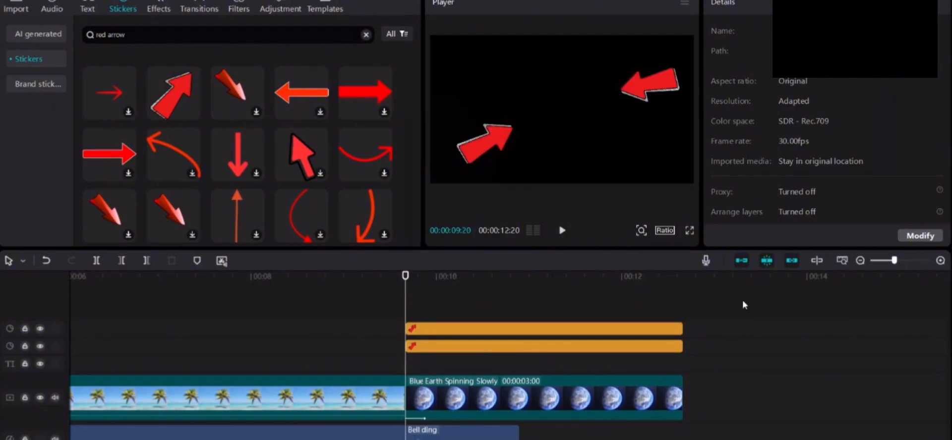
drag(894, 261, 944, 274)
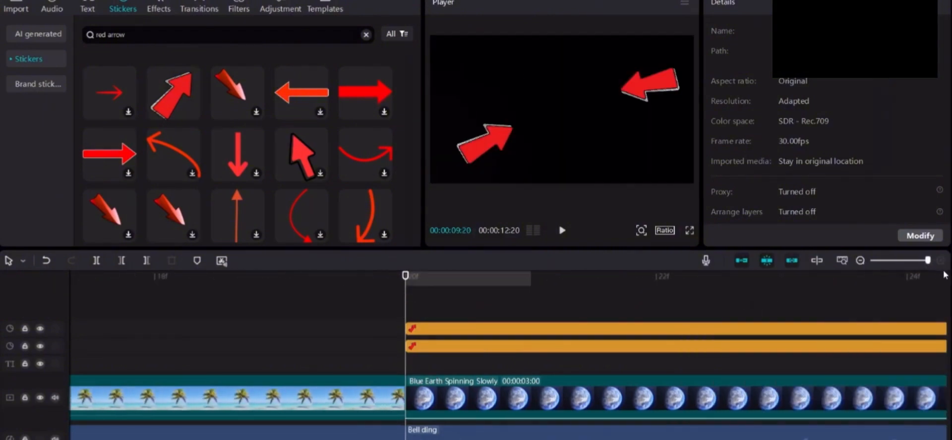
click(413, 330)
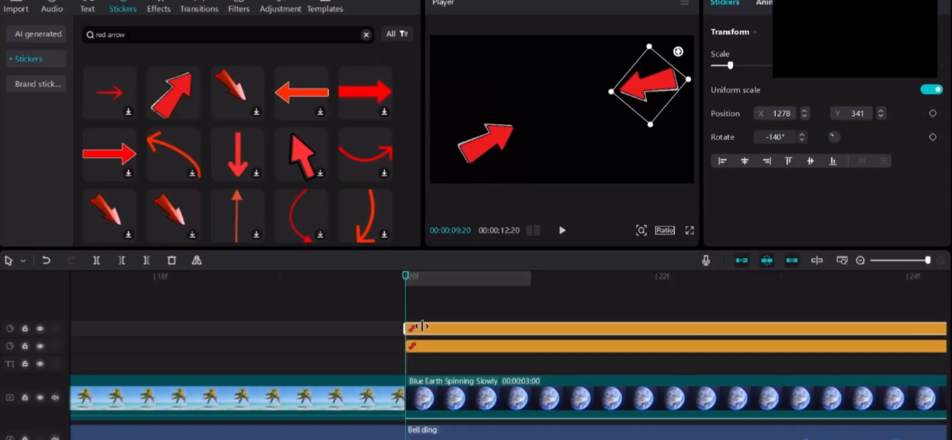
drag(434, 329, 448, 335)
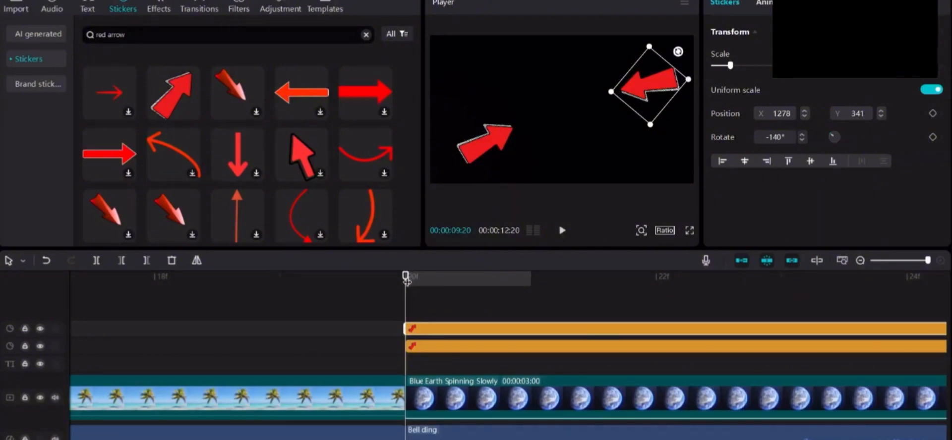
drag(411, 276, 530, 275)
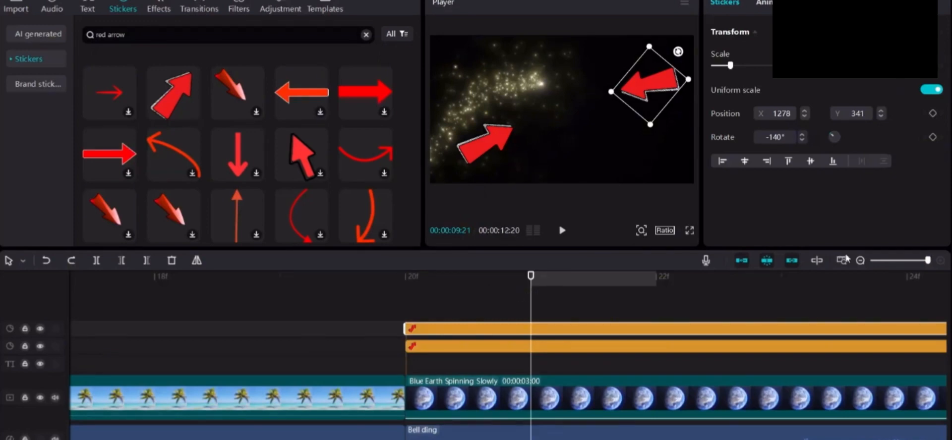
drag(928, 261, 902, 261)
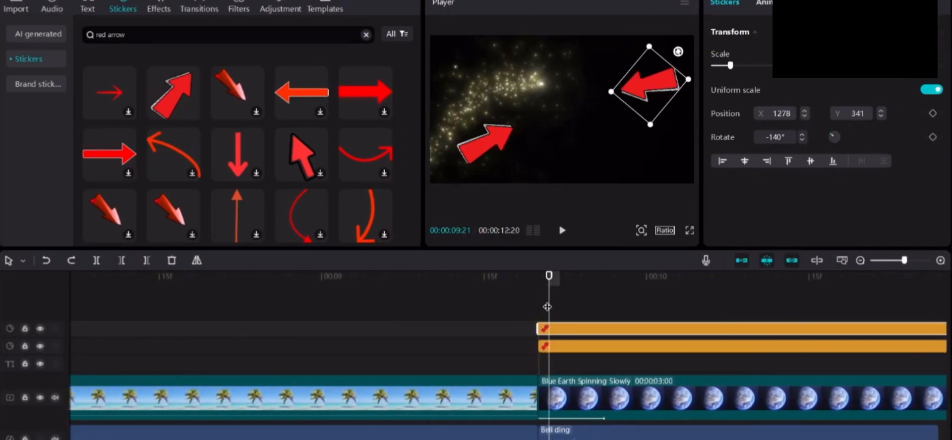
Play back the cut from the beach clip into the Earth clip from 00:00:09:19 to review the arrows' entrance.
drag(549, 276, 527, 302)
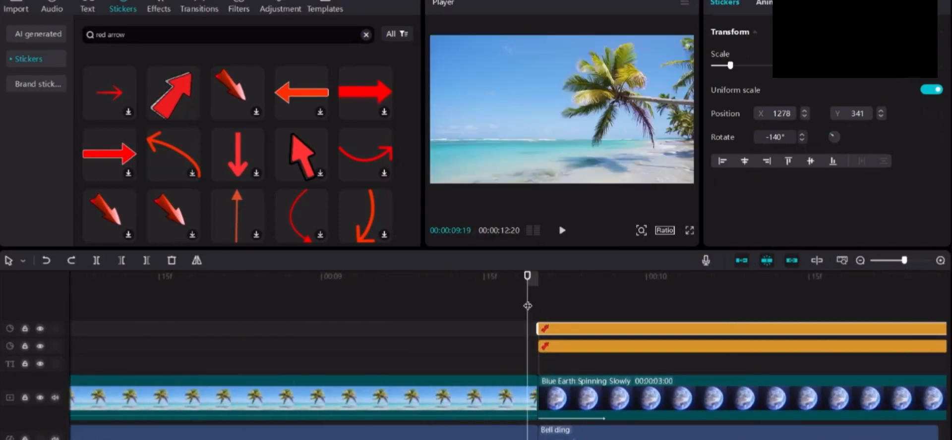
click(562, 230)
click(561, 231)
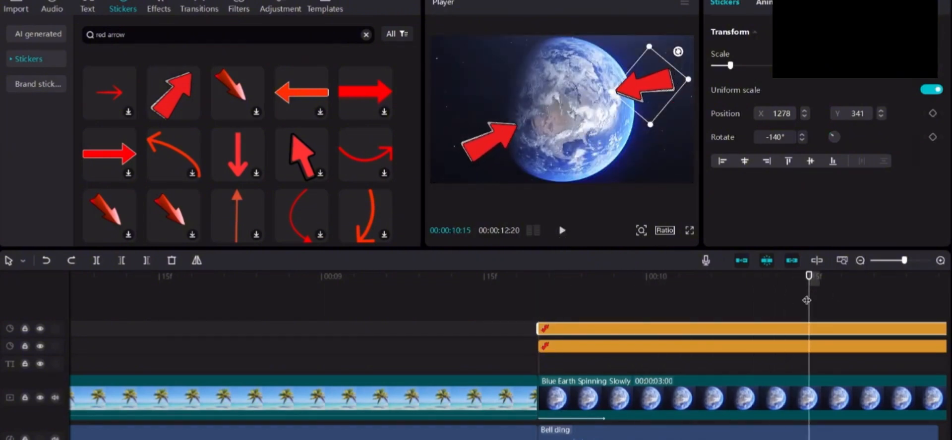
drag(808, 300, 462, 299)
click(562, 231)
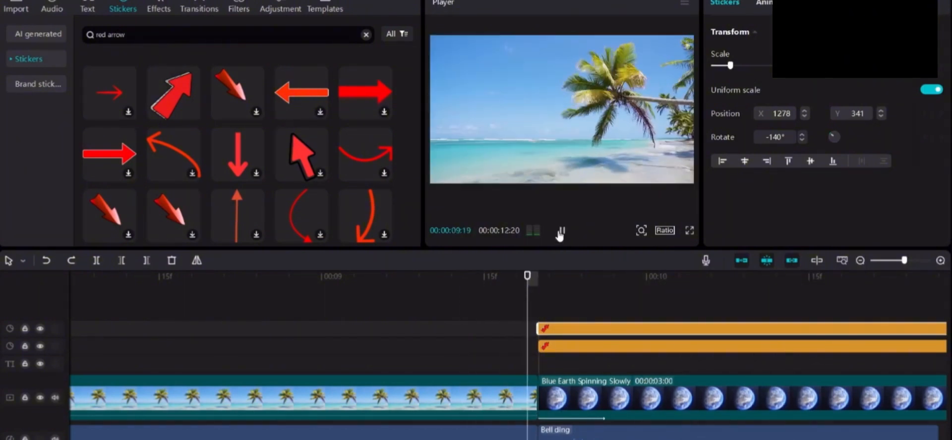
click(561, 231)
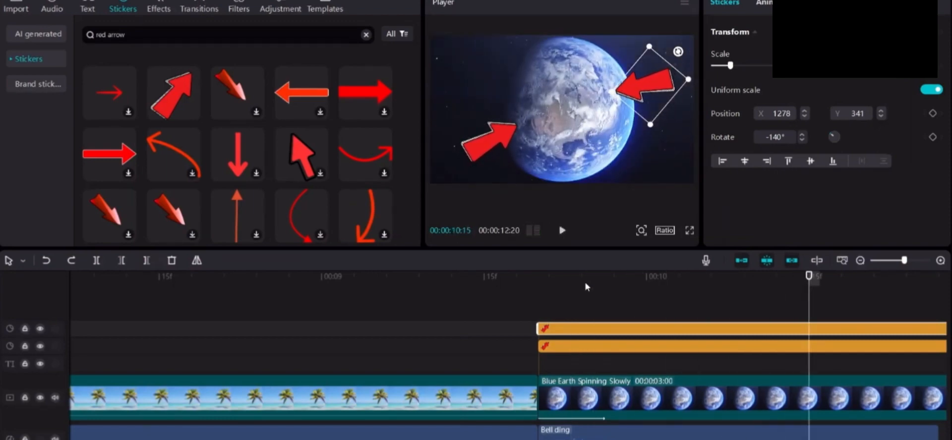
Search the sound effects for "oh my god sound effect" and add Oh My God! to the timeline at 00:00:10:06.
click(485, 133)
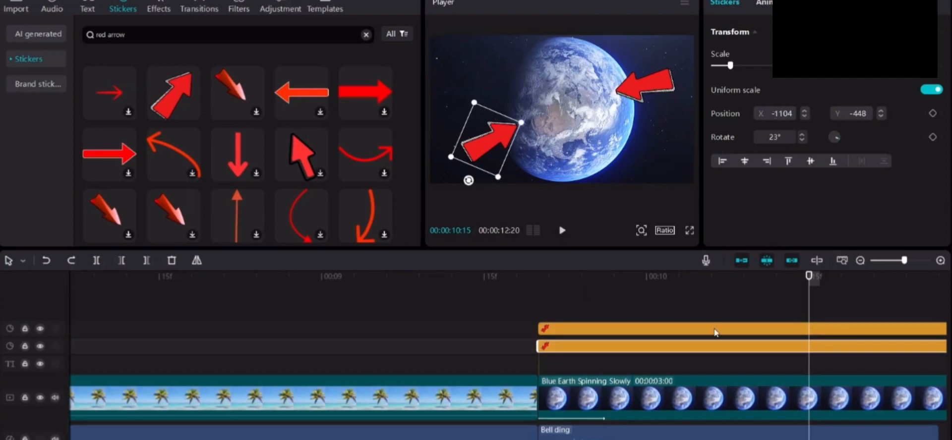
click(713, 308)
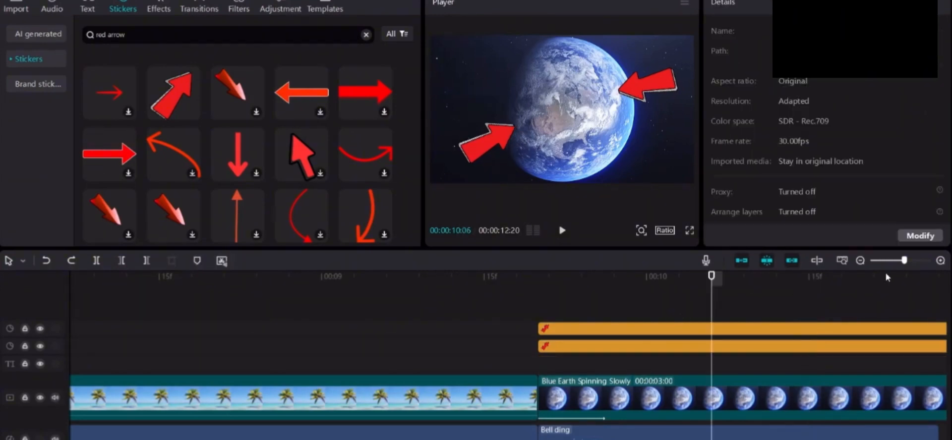
drag(905, 262, 893, 262)
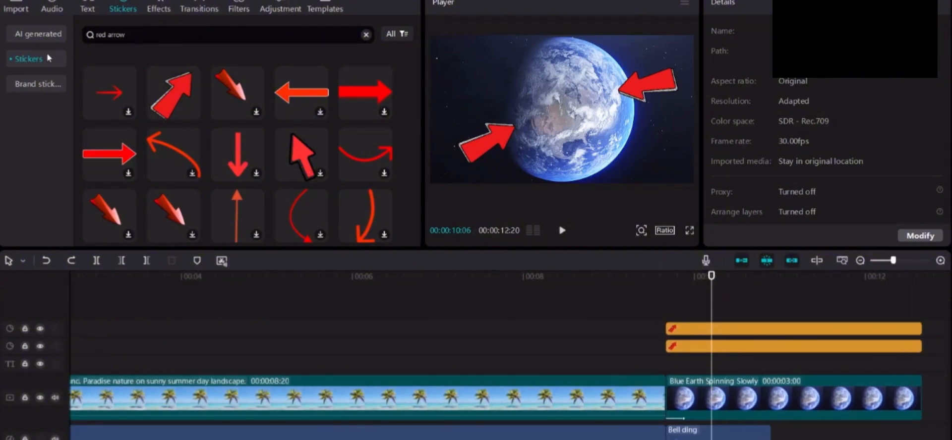
click(51, 10)
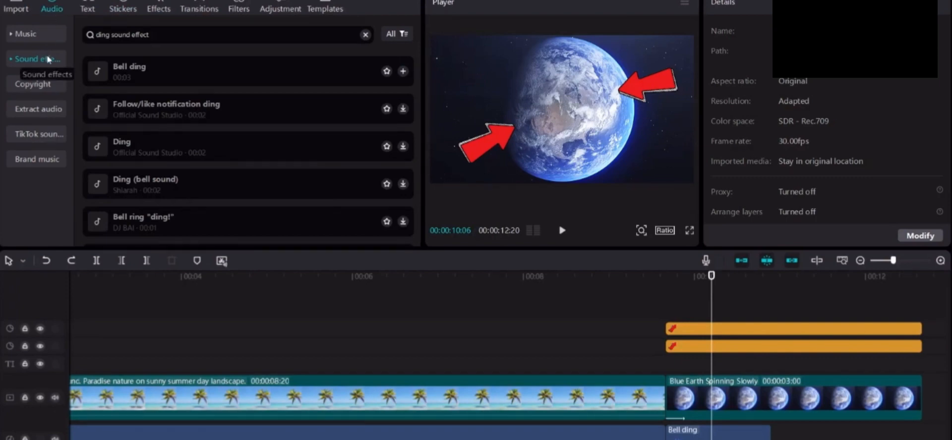
drag(155, 34, 47, 35)
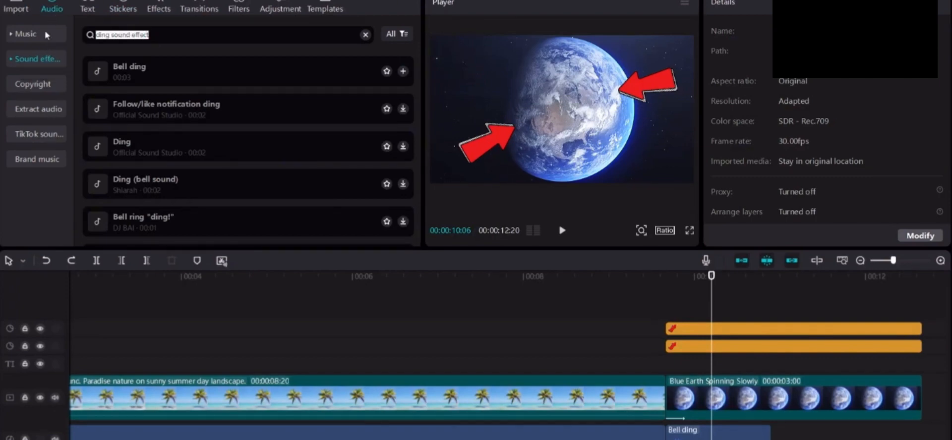
text(oh my go)
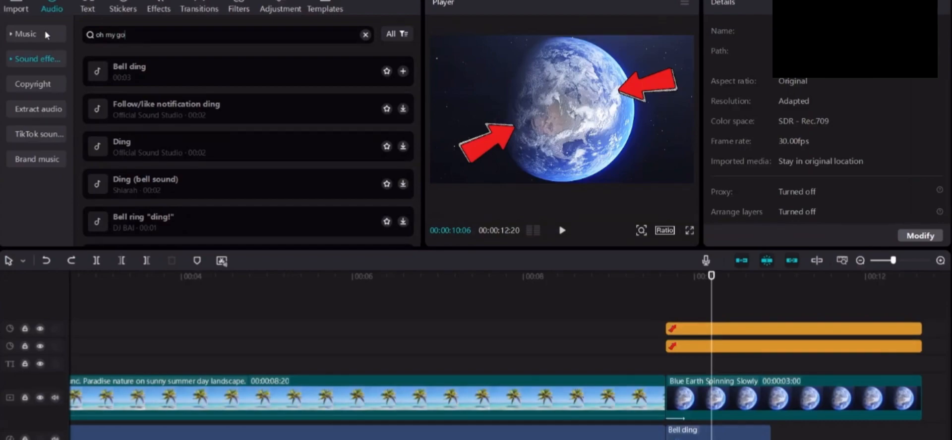
text(d sound effect)
key(Return)
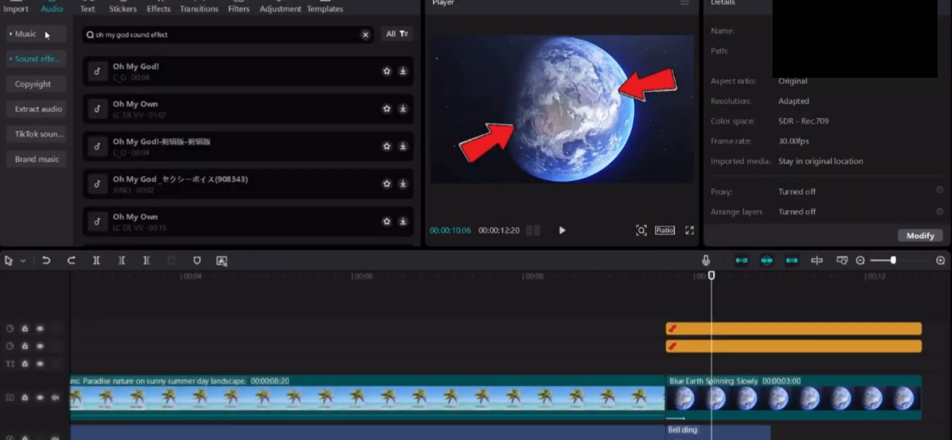
click(148, 73)
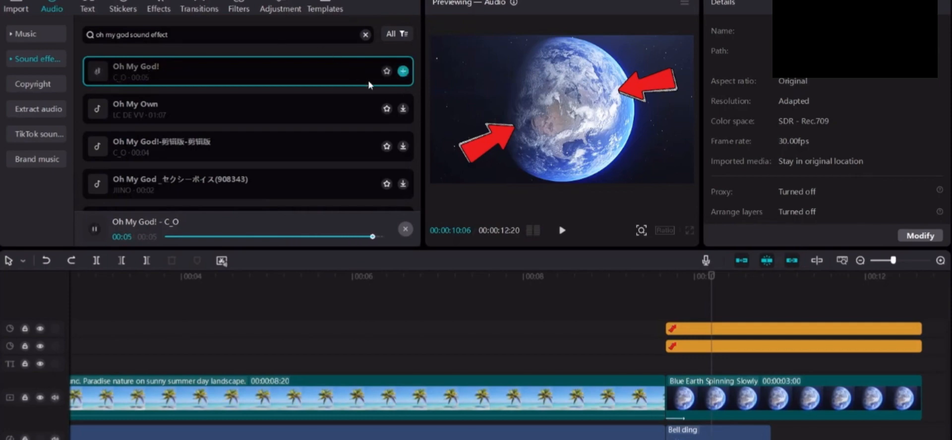
click(403, 72)
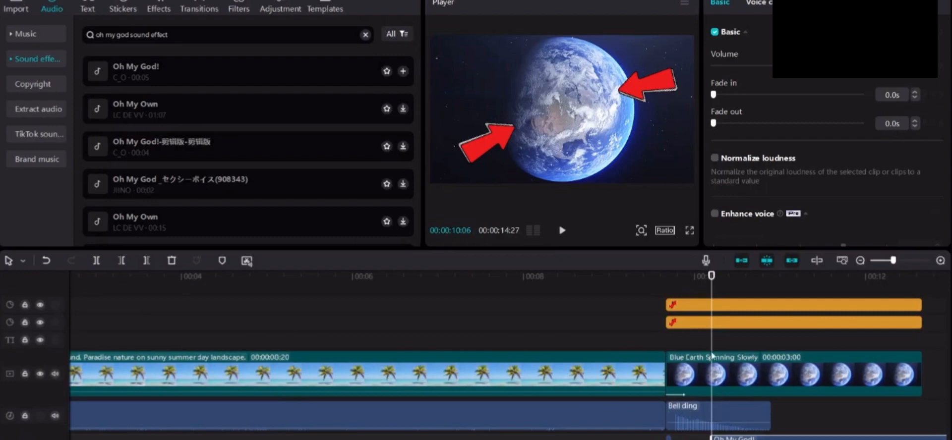
Cut off the start of the Oh My God! sound up to 00:00:10:16 and shift the remainder slightly later on the timeline.
drag(711, 293, 741, 299)
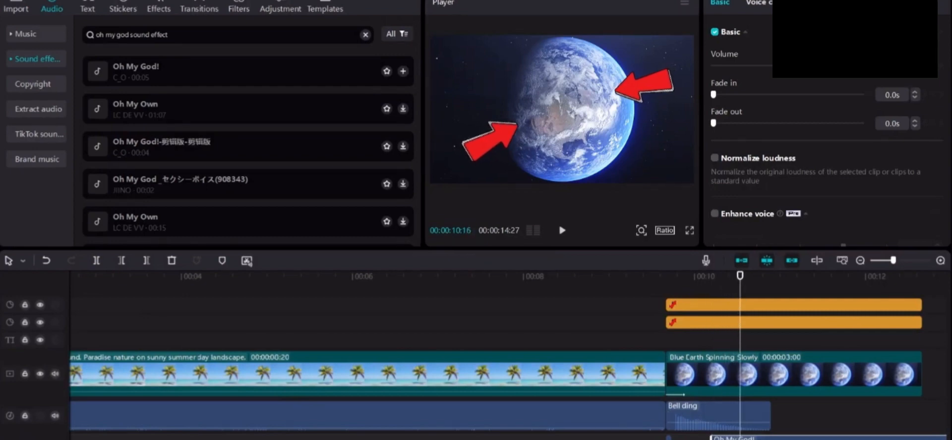
key(ctrl+b)
click(726, 438)
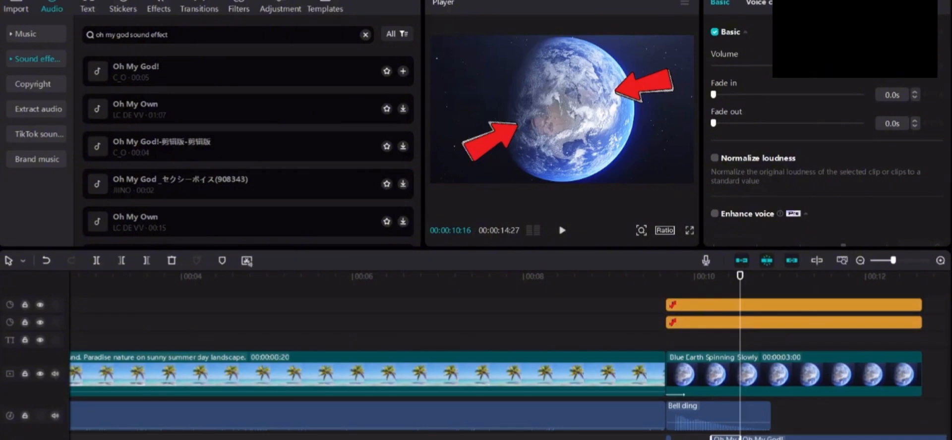
key(Delete)
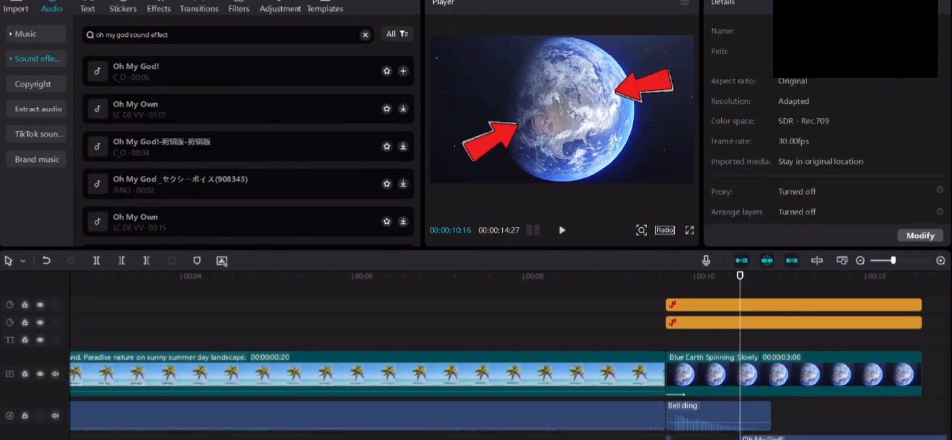
drag(774, 438, 794, 438)
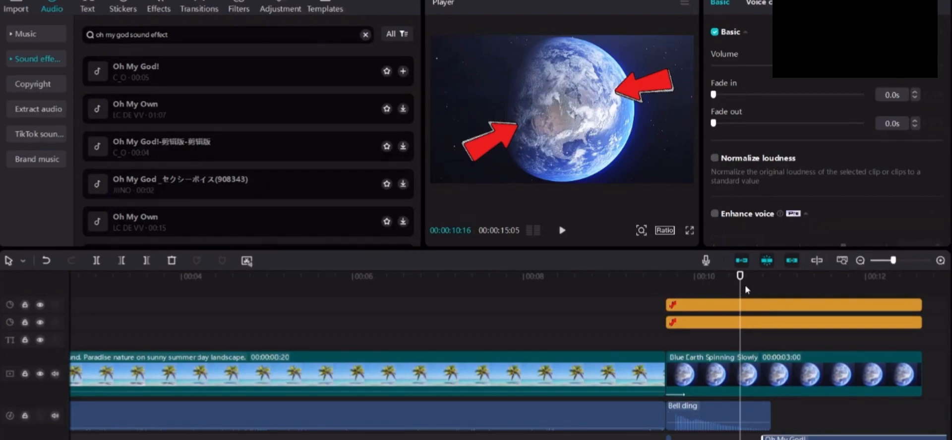
Remove the part of the Oh My God! sound between 00:00:12:14 and 00:00:12:20 and close the gap.
drag(741, 277, 808, 277)
drag(823, 306, 905, 313)
scroll(508, 355, right, 3)
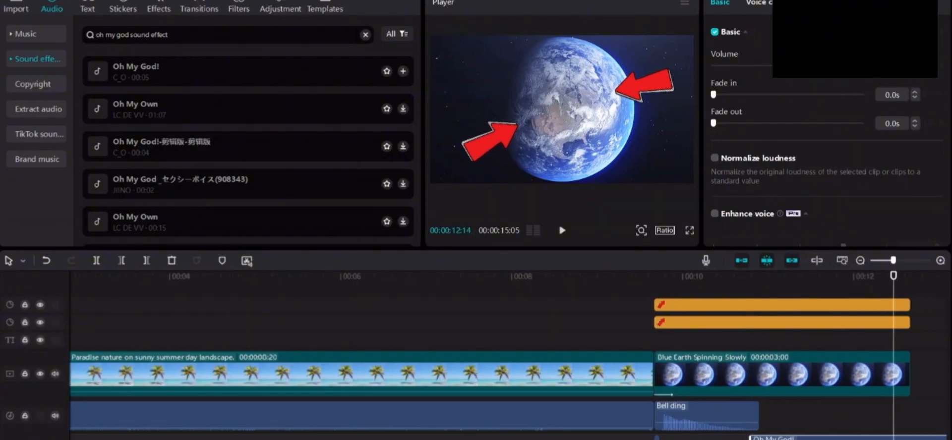
key(ctrl+b)
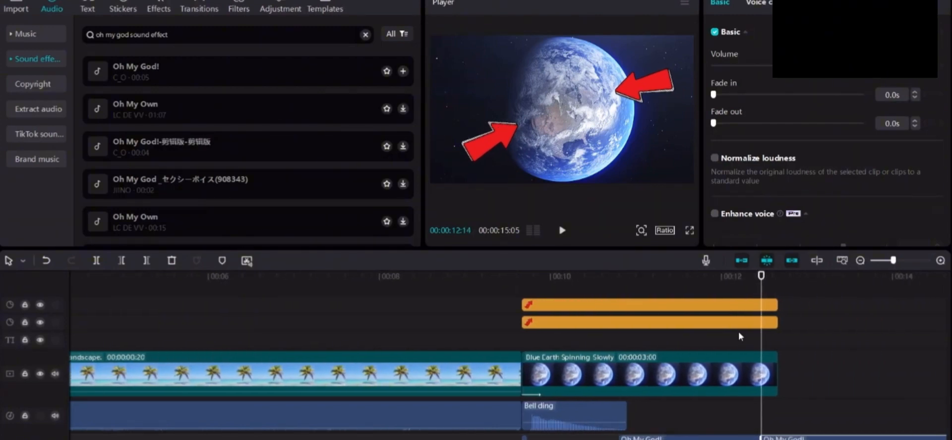
drag(762, 288, 781, 294)
key(ctrl+b)
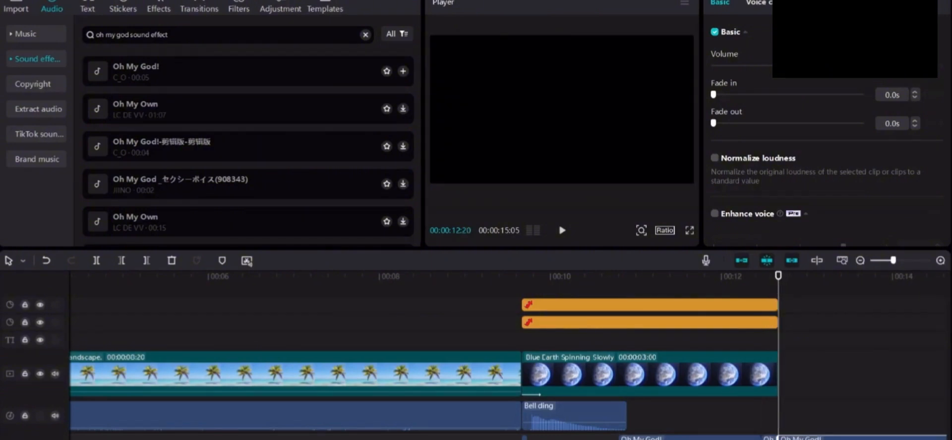
key(Delete)
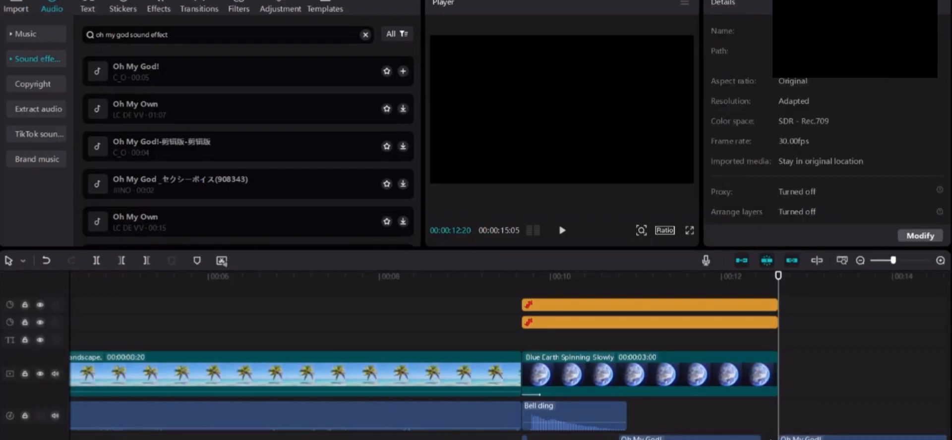
drag(838, 438, 820, 439)
Play back the Earth section from just before its start to 00:00:13:25 to check the edited sound.
drag(775, 285, 510, 284)
click(562, 231)
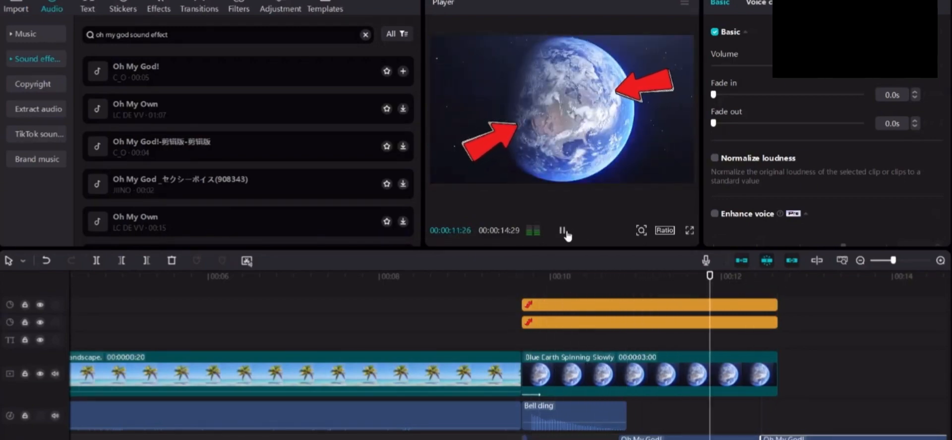
click(566, 232)
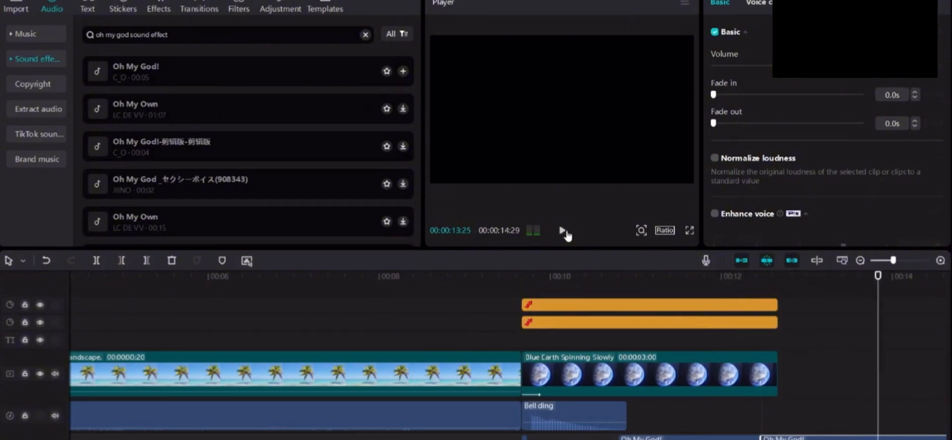
Trim the end of the last Oh My God! piece at 00:00:13:25 and extend the Earth clip to the same point.
click(760, 376)
click(823, 438)
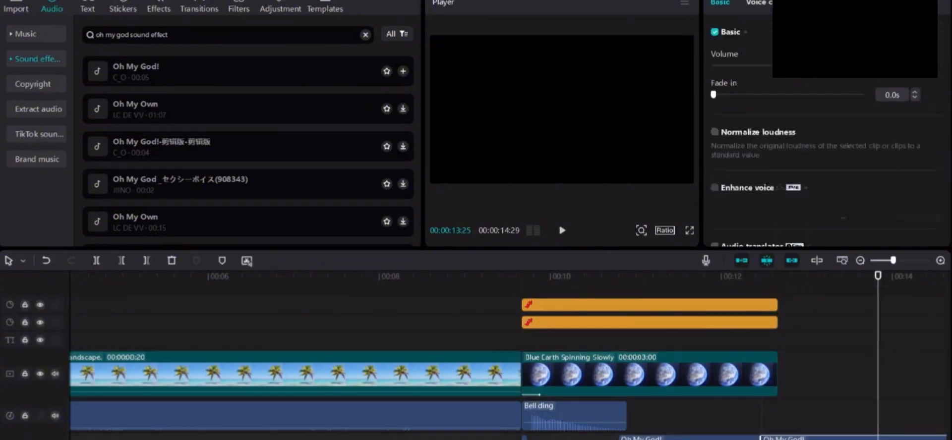
key(w)
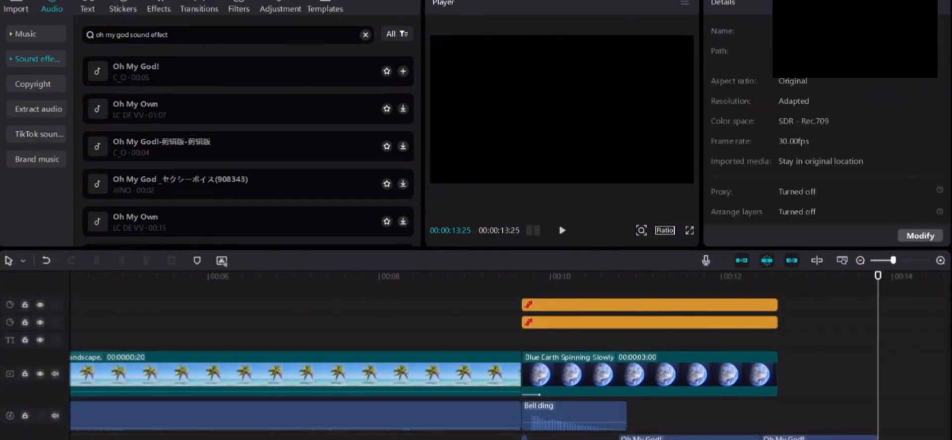
click(732, 368)
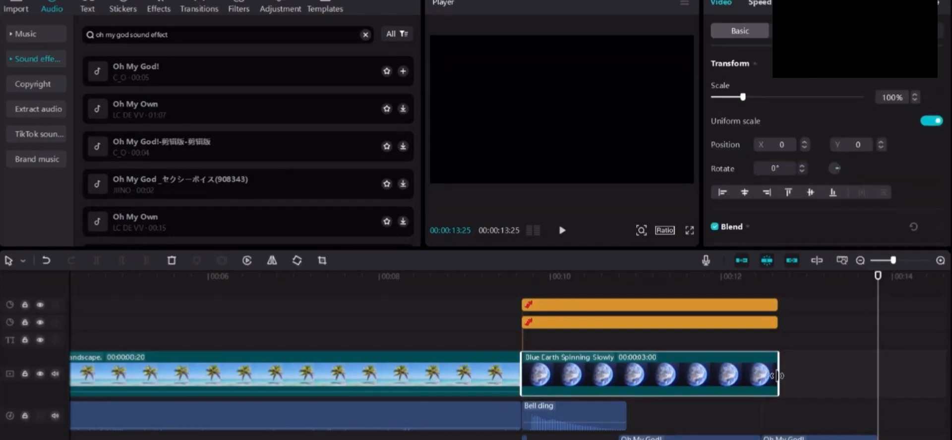
drag(776, 376, 878, 382)
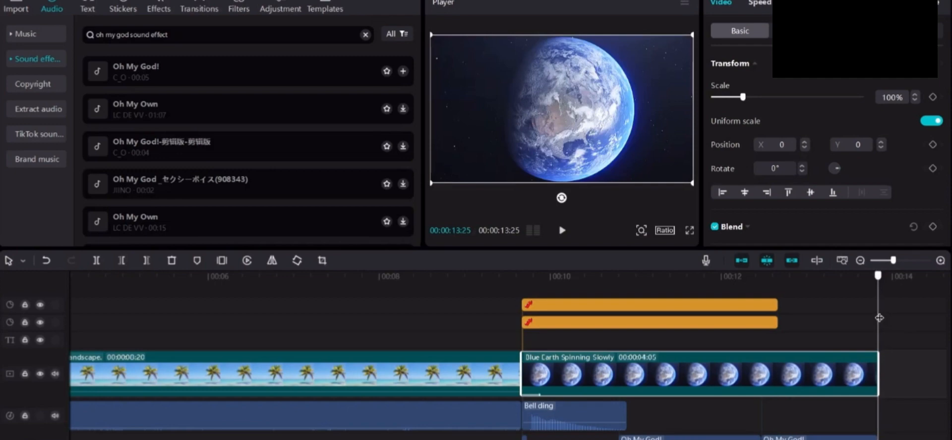
Play back the end of the beach clip and the Earth section to check the timing of the Oh My God! sounds.
drag(877, 275, 453, 277)
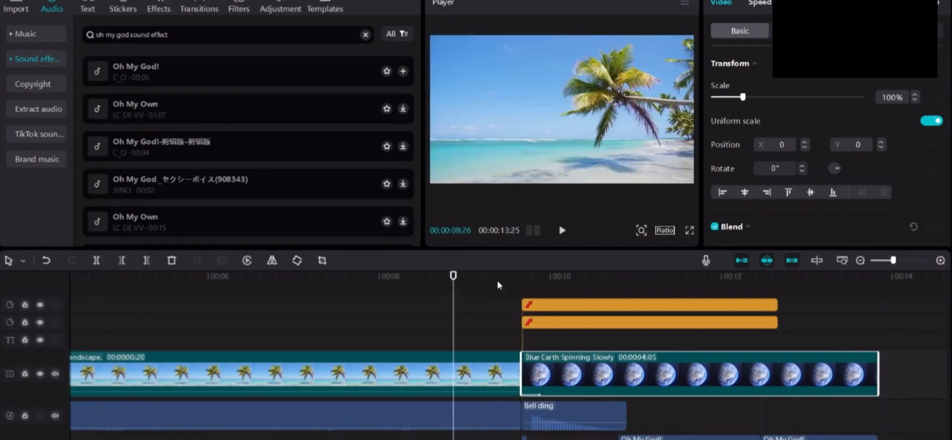
click(562, 231)
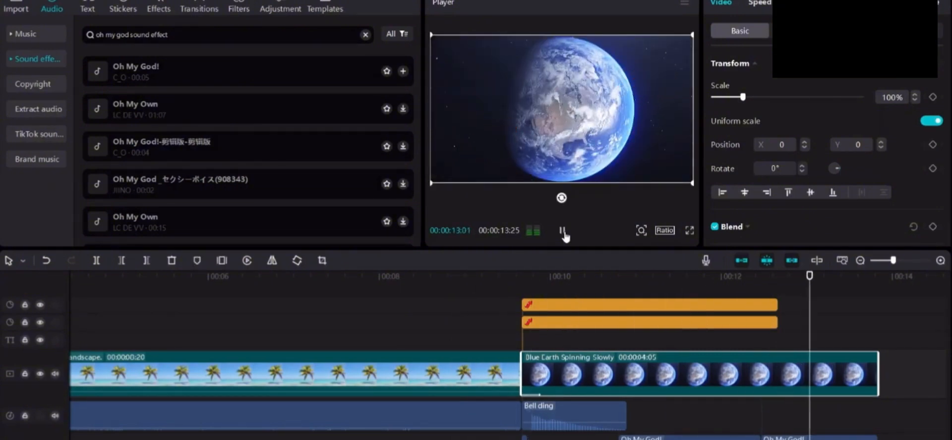
click(563, 231)
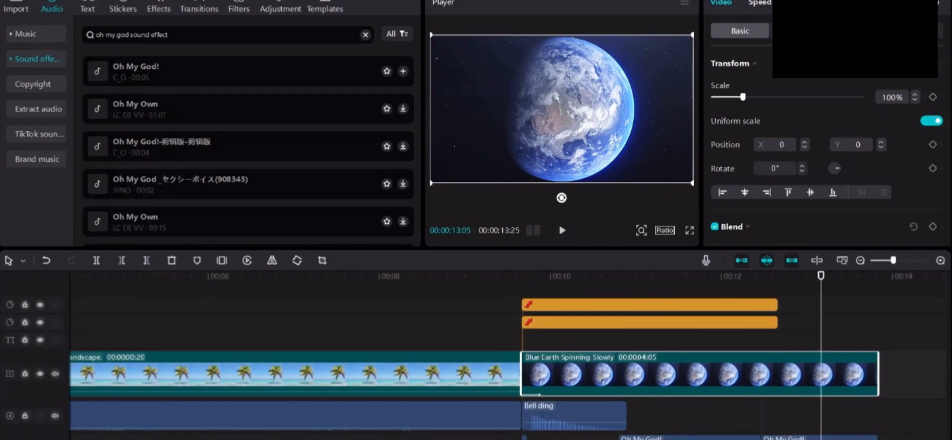
Shift both Oh My God! pieces about half a second earlier on the timeline and play back the video to check it.
drag(689, 438, 647, 438)
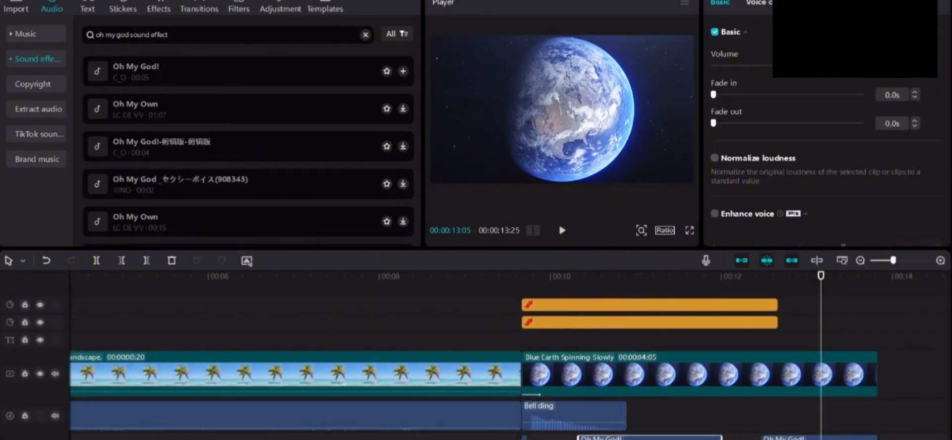
drag(824, 438, 781, 438)
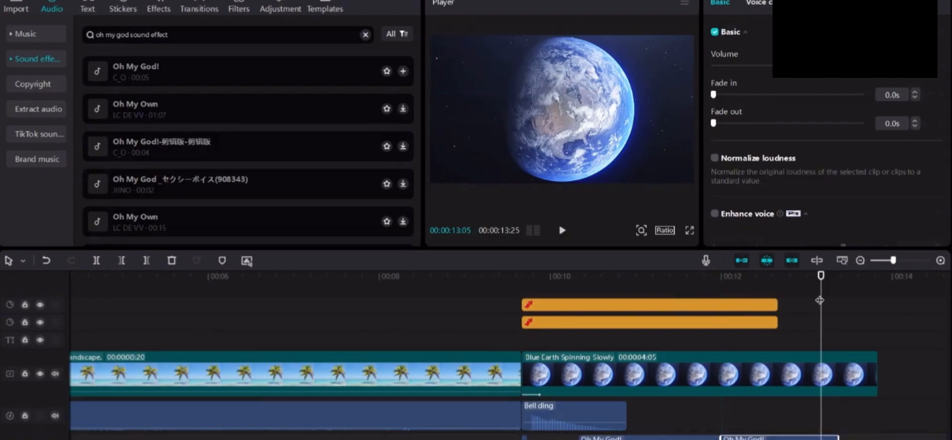
drag(820, 301, 470, 300)
click(562, 230)
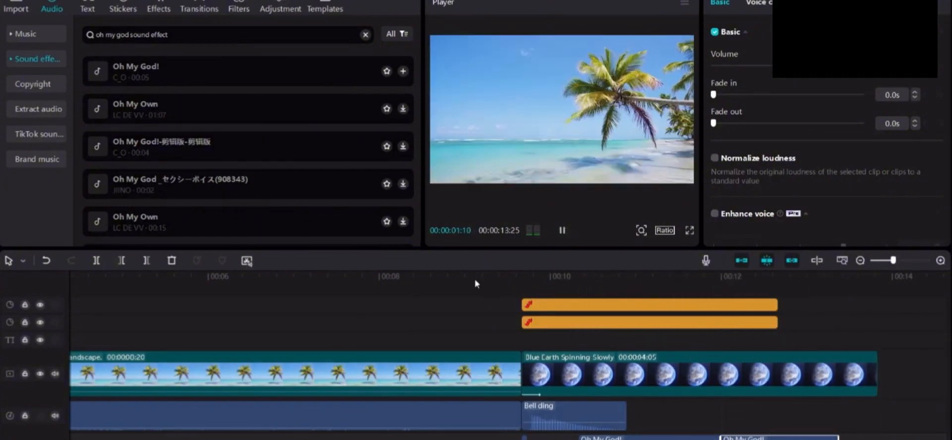
key(space)
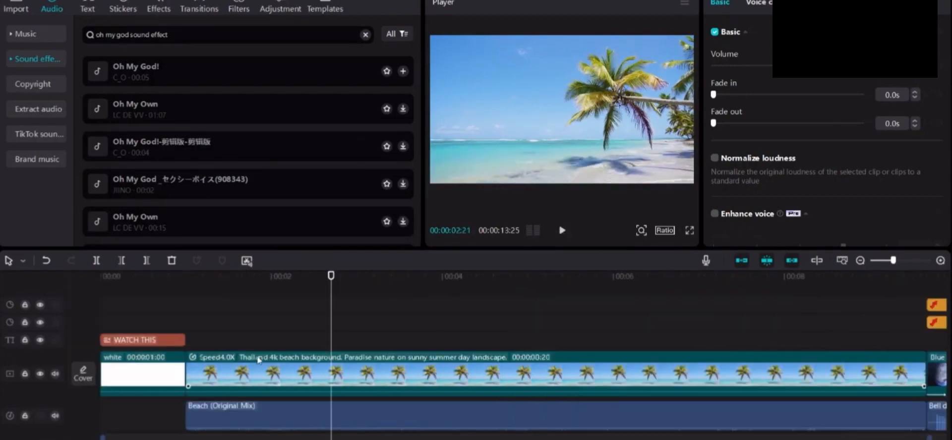
Place a copy of the white intro clip on the main track directly after the Earth clip at 00:00:13:25.
drag(892, 261, 883, 261)
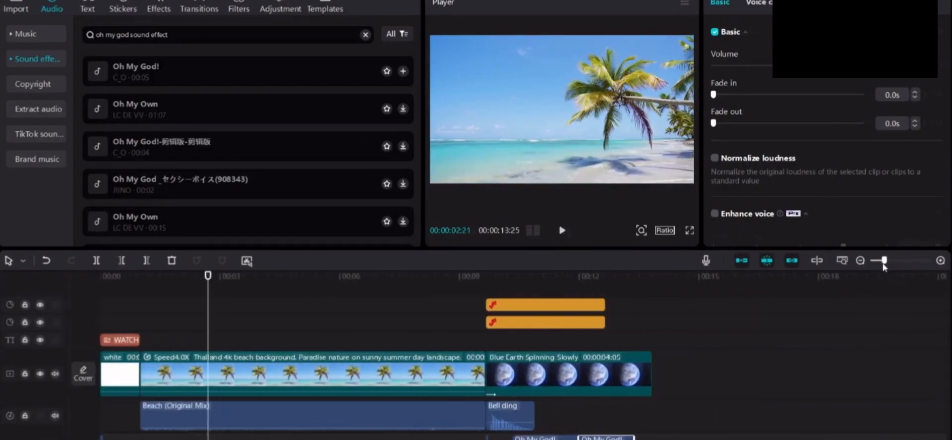
drag(197, 312, 617, 393)
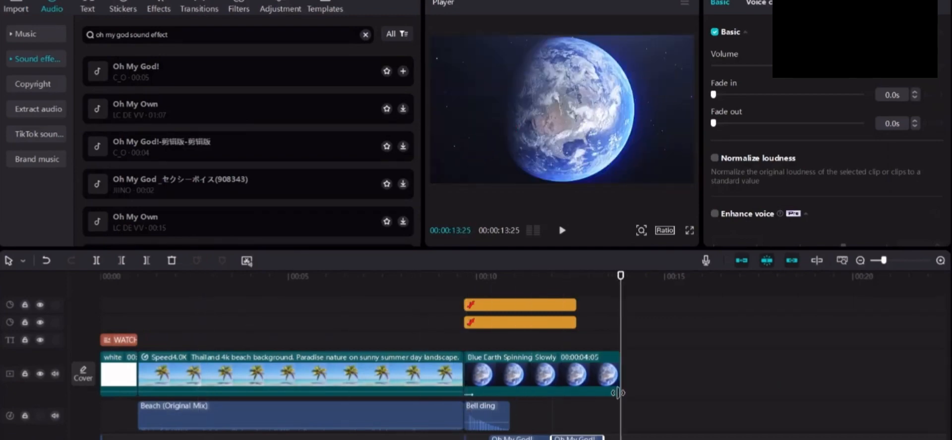
click(671, 305)
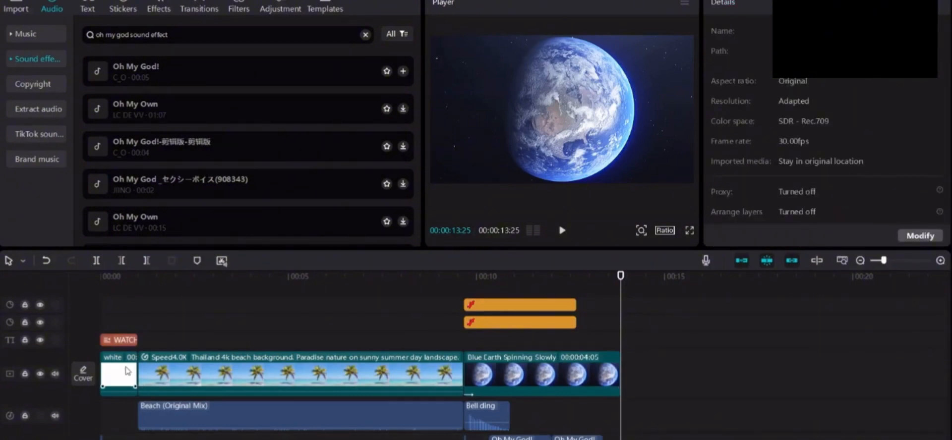
click(128, 371)
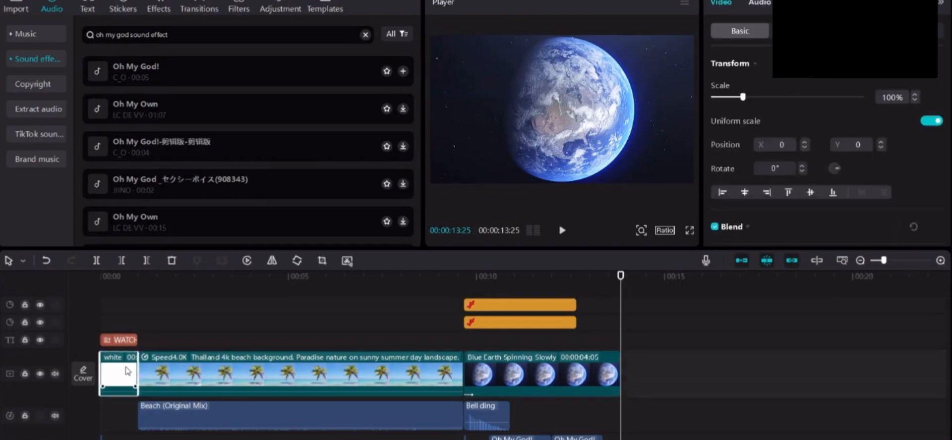
key(ctrl+v)
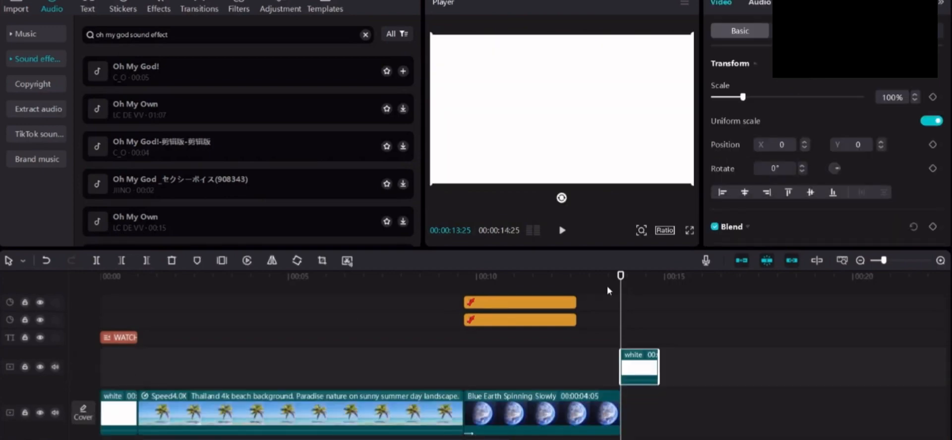
drag(642, 361, 643, 401)
Duplicate the WATCH THIS text and align the copy over the white clip at the end of the video.
click(666, 430)
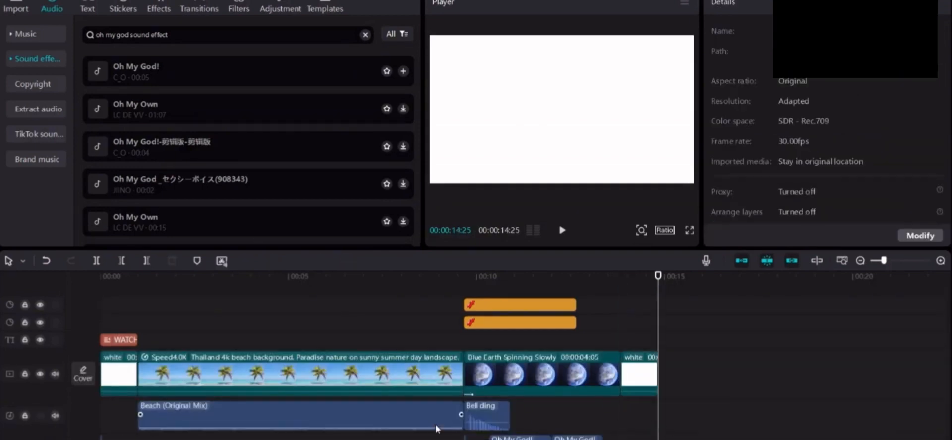
click(114, 341)
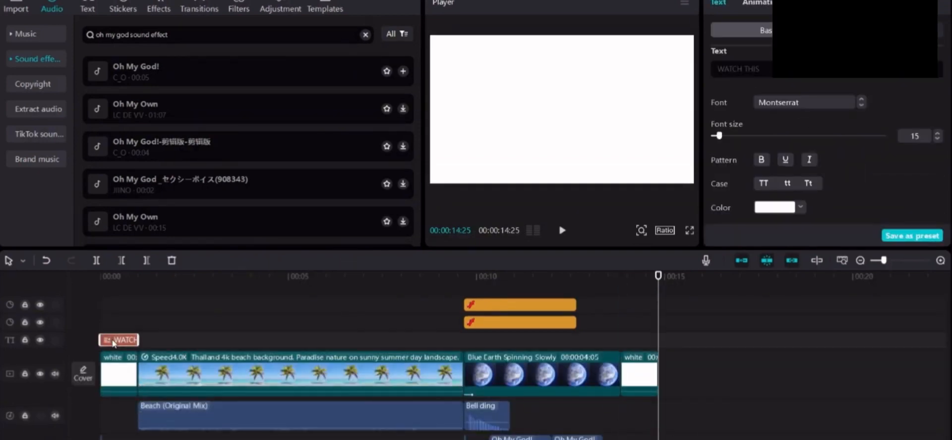
key(ctrl+v)
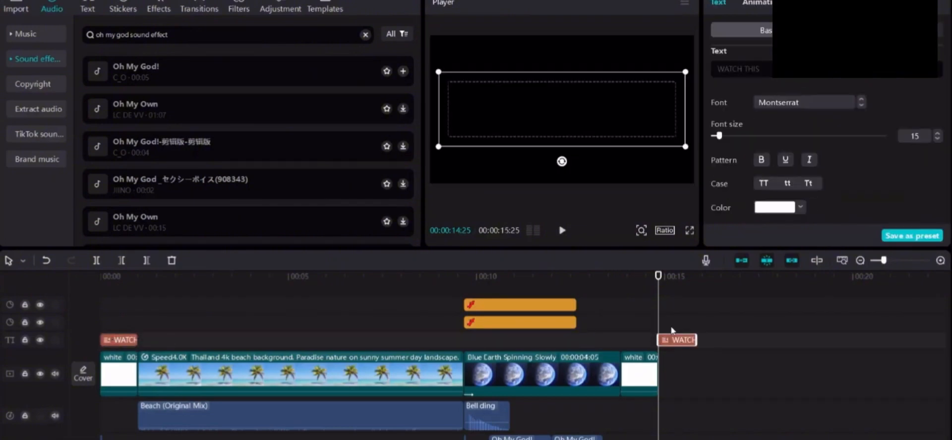
drag(676, 342, 640, 344)
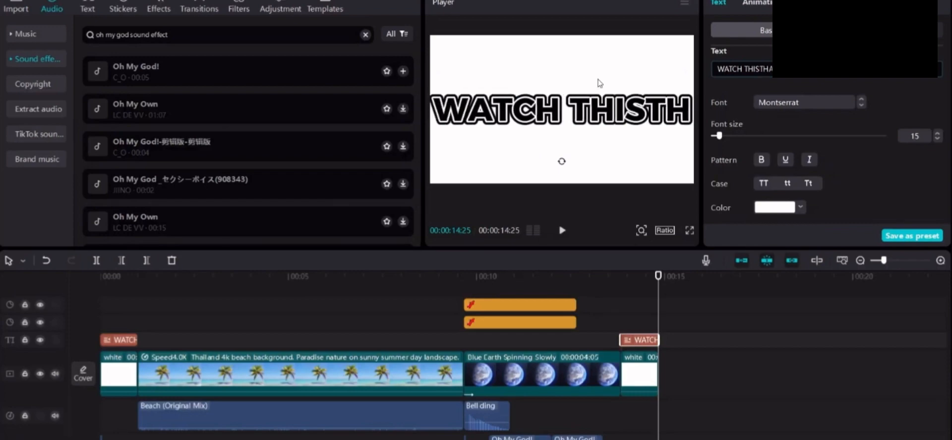
Change the copied text to THANKS and FOR WATCHING on two lines and reposition it slightly in the frame.
key(ctrl+a)
key(BackSpace)
text(THANKS)
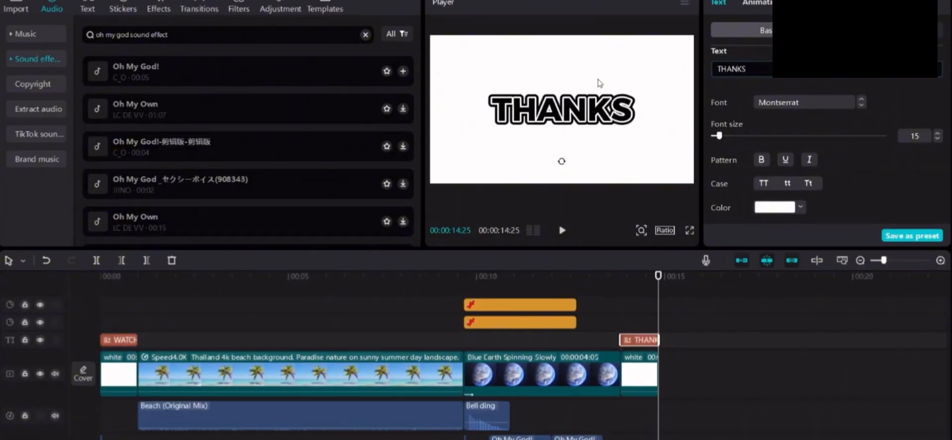
key(Return)
text(FOR)
text(WATCHING)
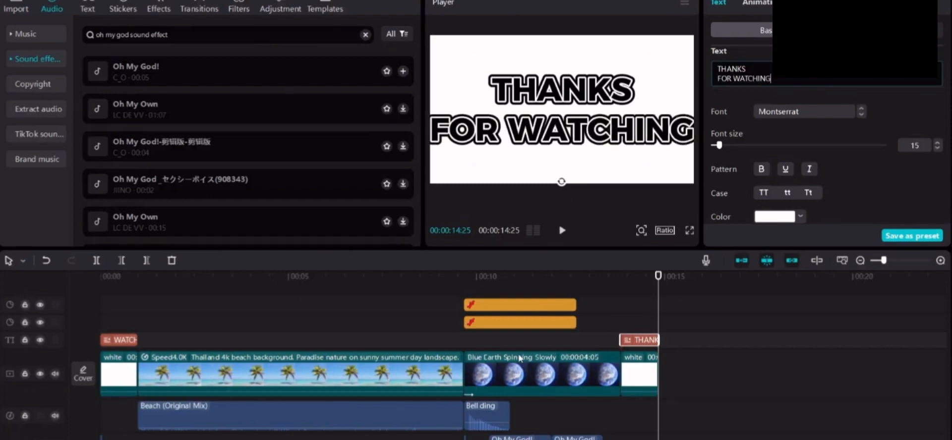
drag(561, 113, 571, 115)
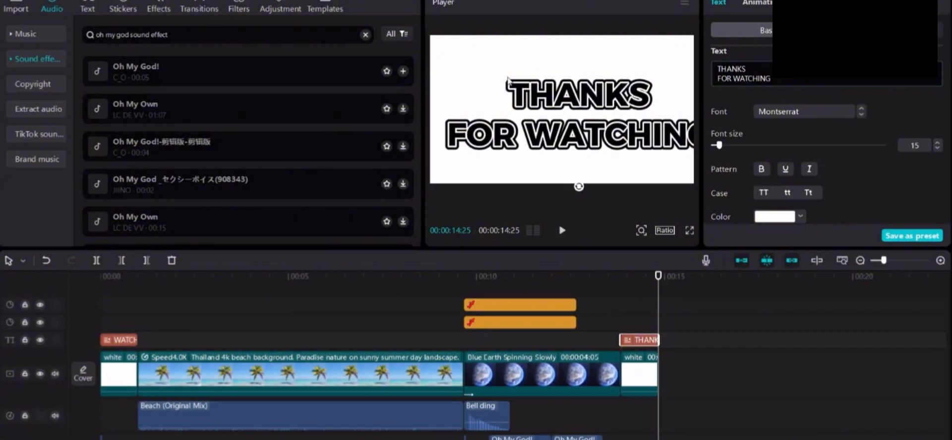
drag(629, 122, 617, 117)
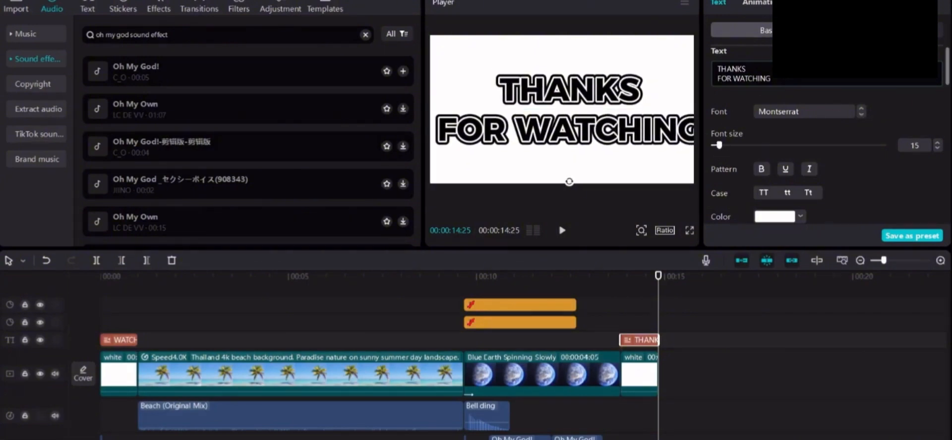
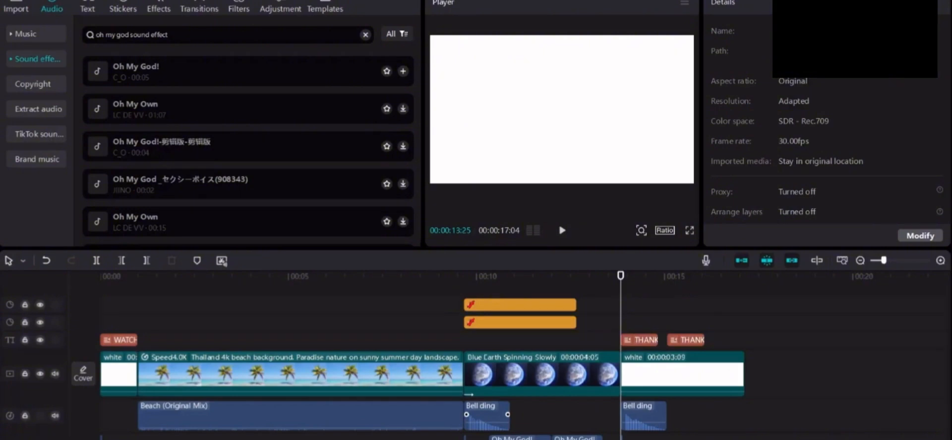
Copy the short sound effect and the Bell ding from the first THANKS text to the second one at 00:00:15:02.
click(622, 438)
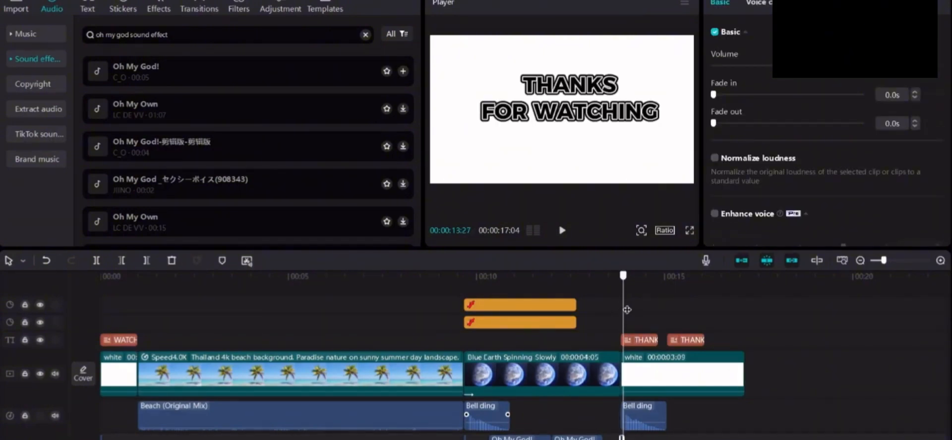
click(666, 313)
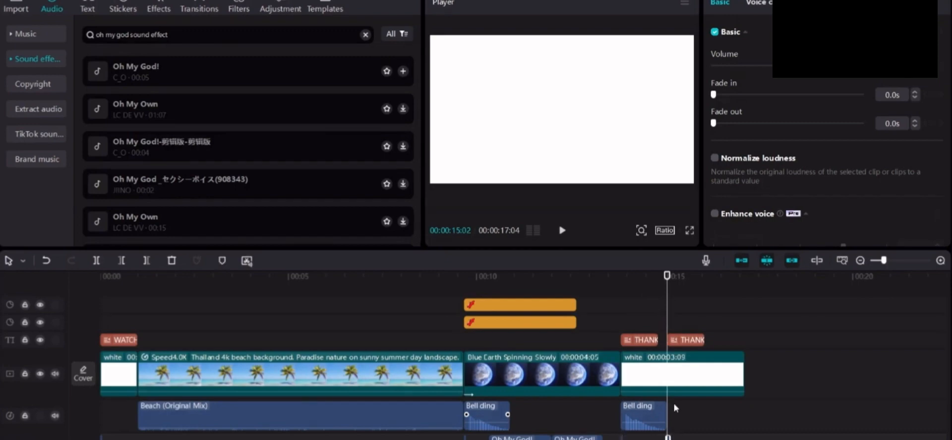
click(656, 409)
key(ctrl+c)
key(ctrl+v)
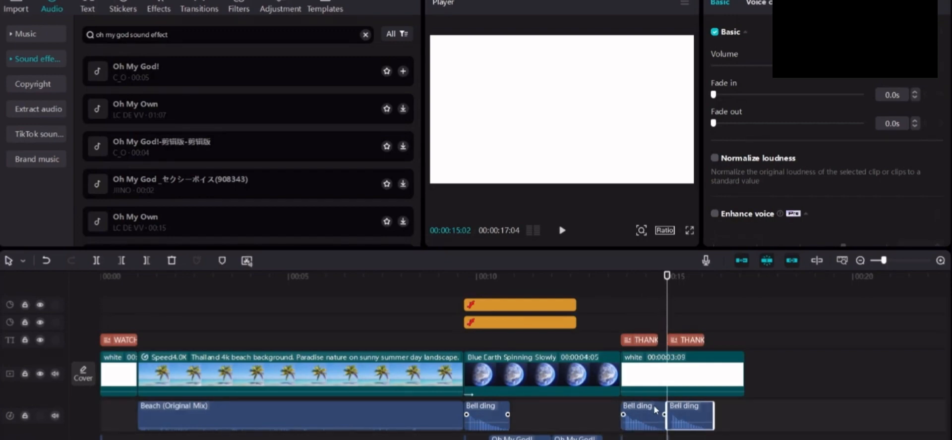
Play back the ending from 00:00:13:19 to check the sounds under both THANKS texts.
drag(667, 298, 613, 302)
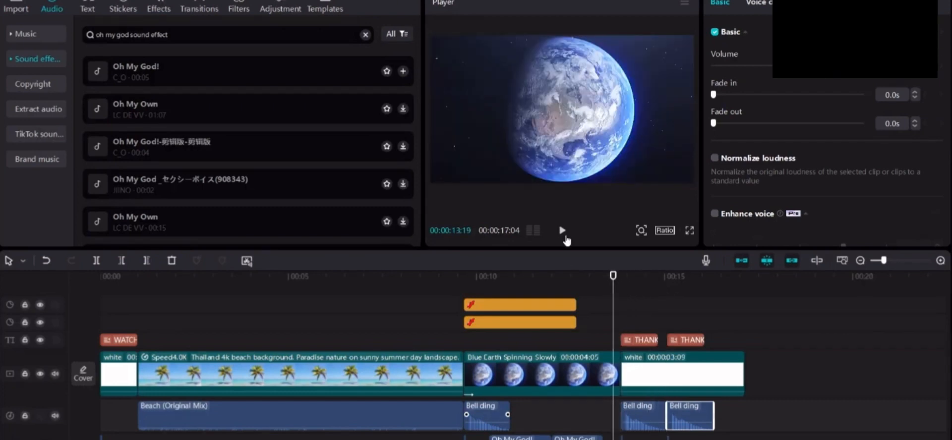
click(562, 231)
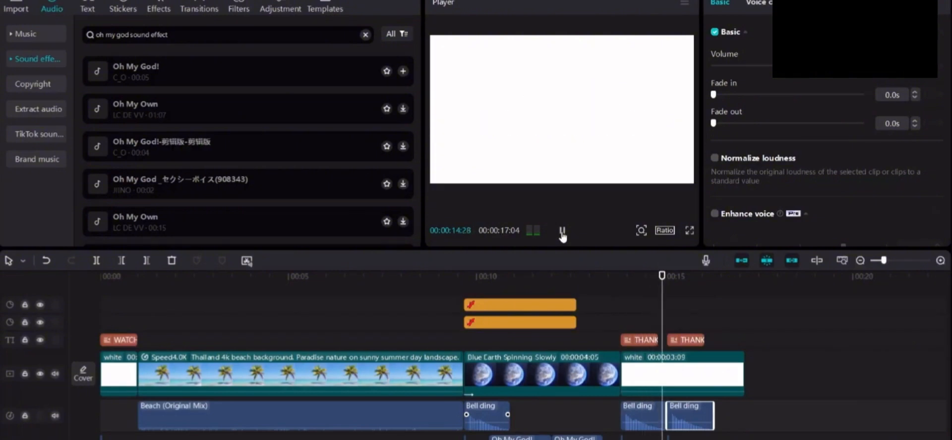
click(562, 231)
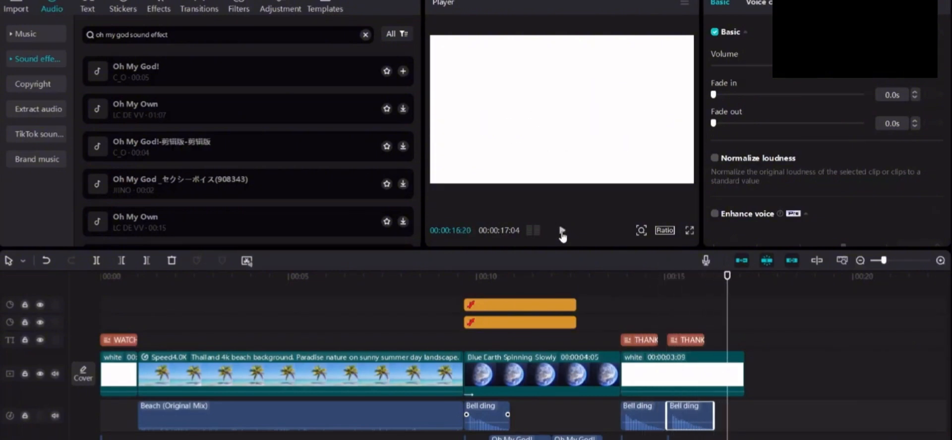
Search the sound effects for "see ya sound effect" and preview the one for surprise scenes in movies, with the playhead at 00:00:15:02.
drag(727, 317, 669, 307)
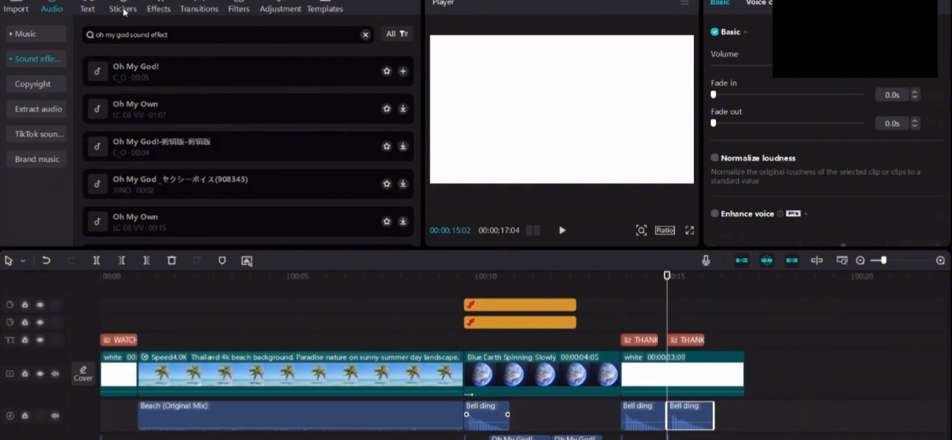
drag(129, 35, 62, 10)
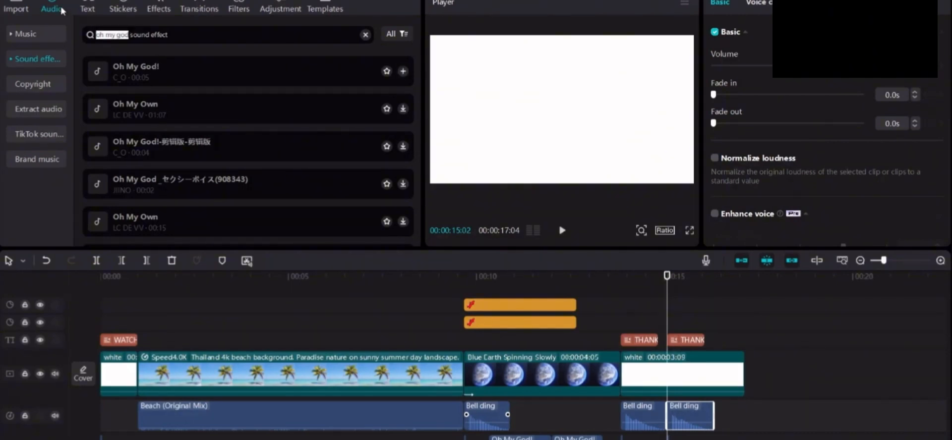
key(BackSpace)
text(see)
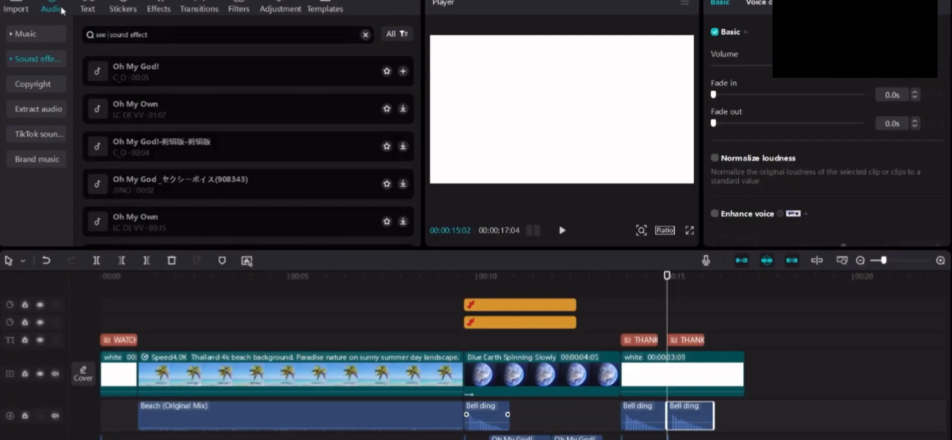
text( ya)
key(Return)
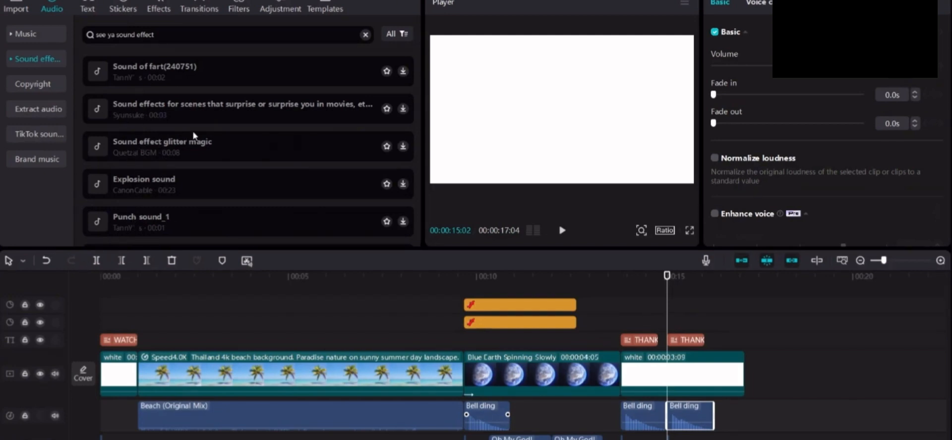
click(127, 114)
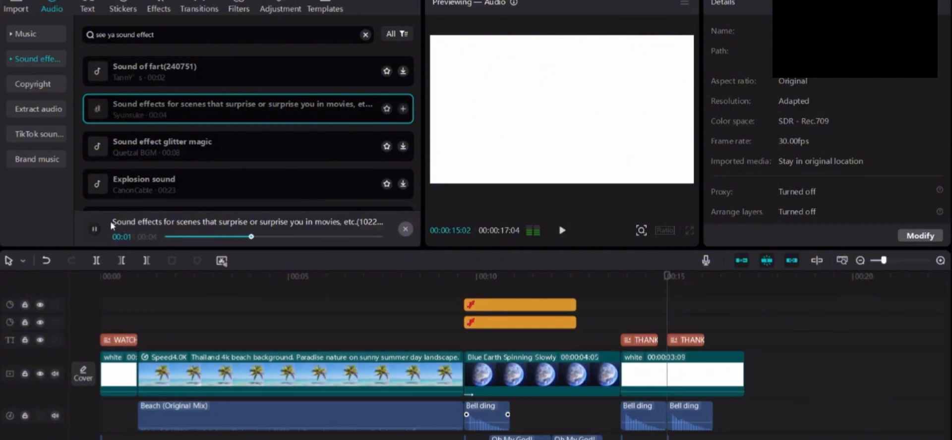
click(94, 229)
drag(417, 69, 417, 67)
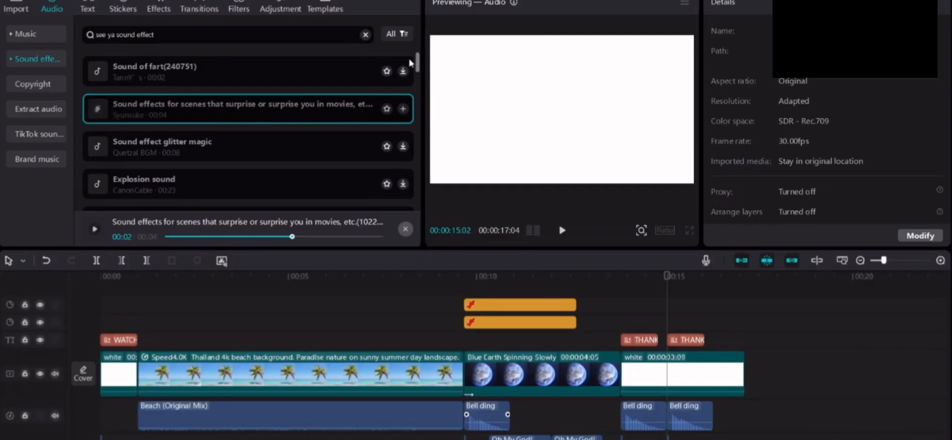
Search the sound effects for "see ya later sound effect" and preview A few moments later.
click(119, 31)
key(BackSpace)
text(later)
key(Return)
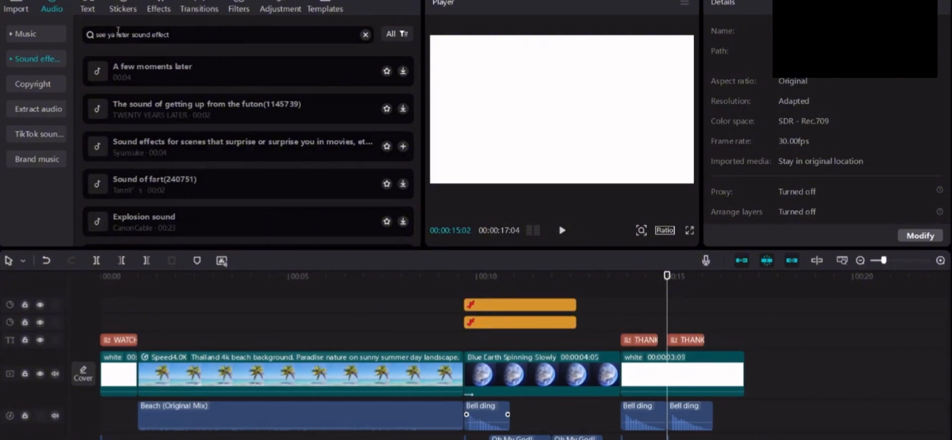
click(151, 77)
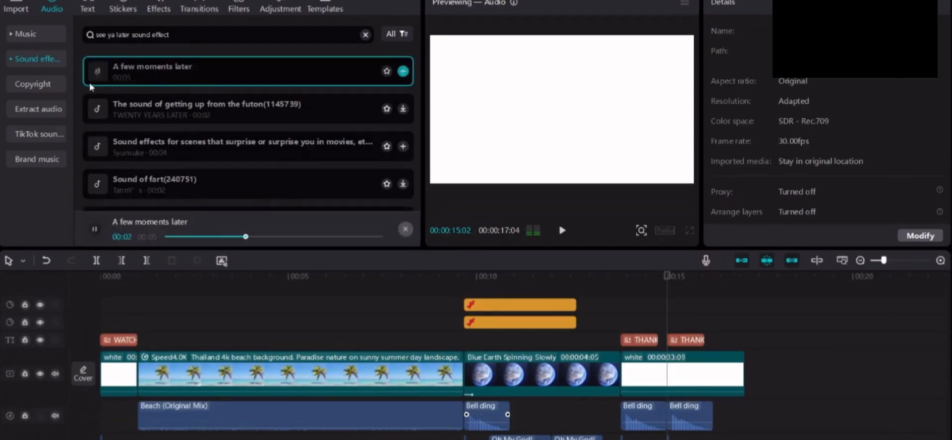
Stop the preview of A few moments later and browse further down the sound effect results for a goodbye sound.
click(95, 230)
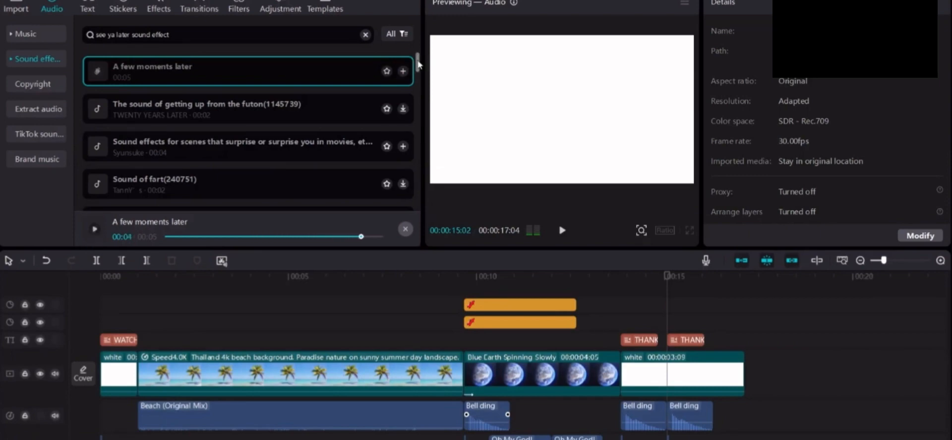
drag(417, 63, 414, 85)
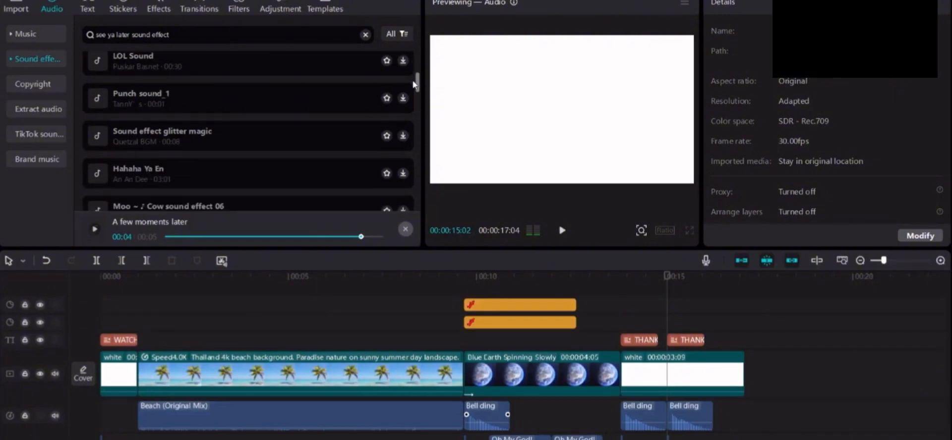
click(413, 82)
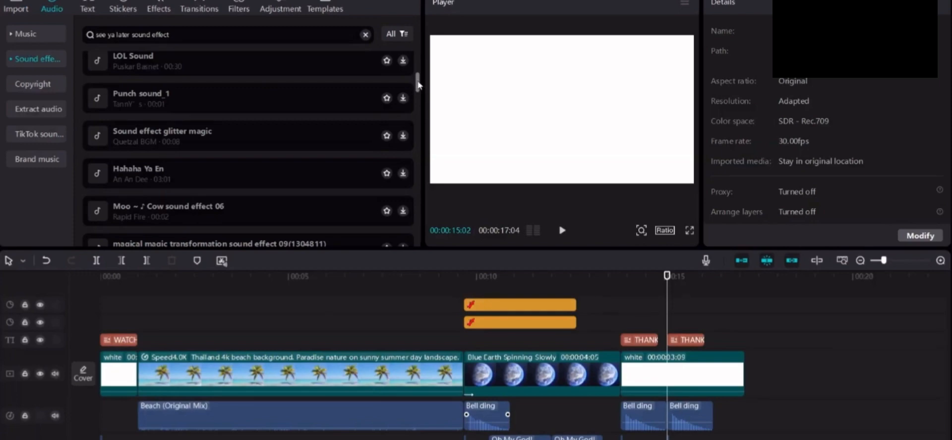
drag(418, 80, 416, 101)
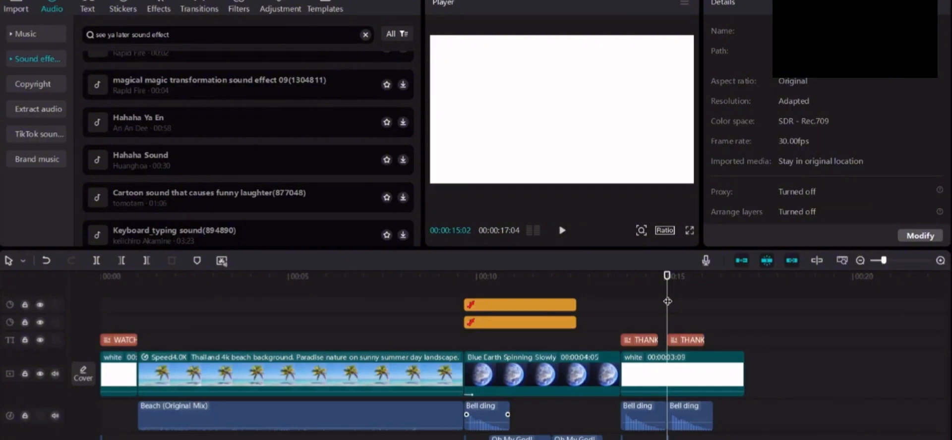
Apply the Zoom Out exit animation to the white clip at the video's end and adjust the animation's duration.
drag(667, 301, 724, 332)
click(732, 362)
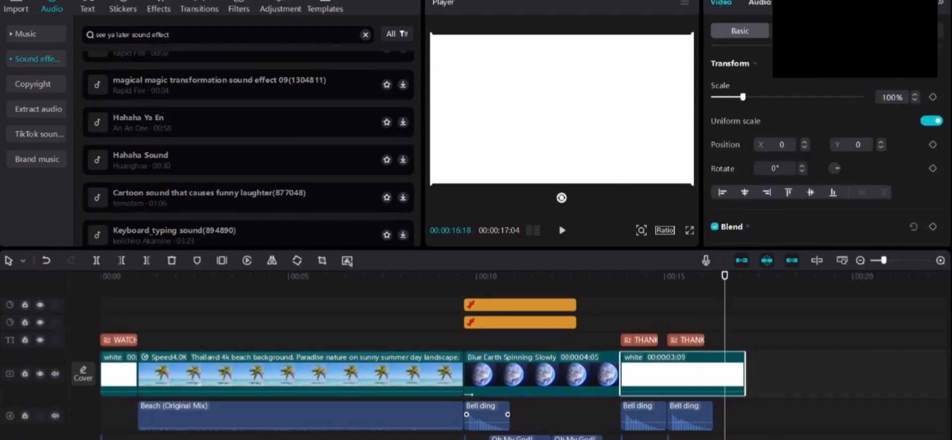
click(847, 2)
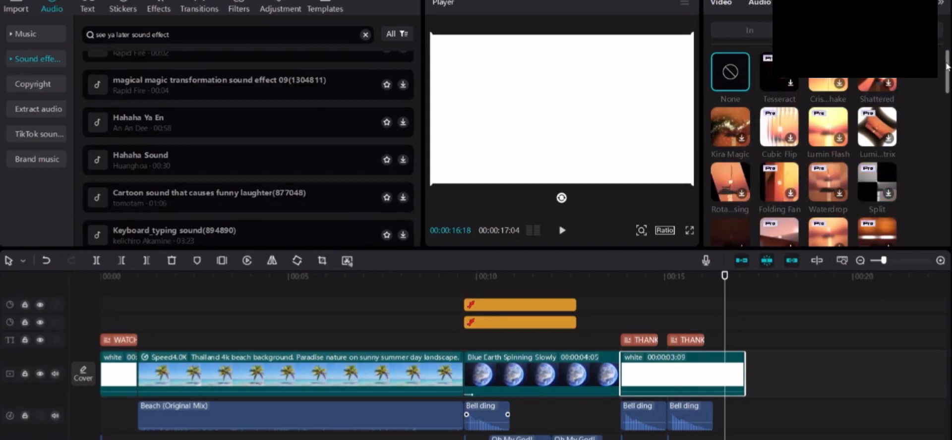
scroll(938, 83, down, 3)
scroll(938, 83, down, 2)
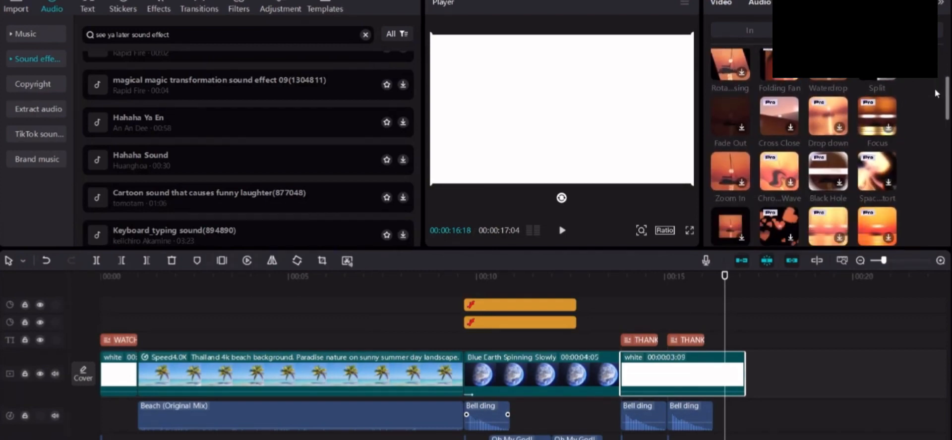
scroll(935, 88, down, 3)
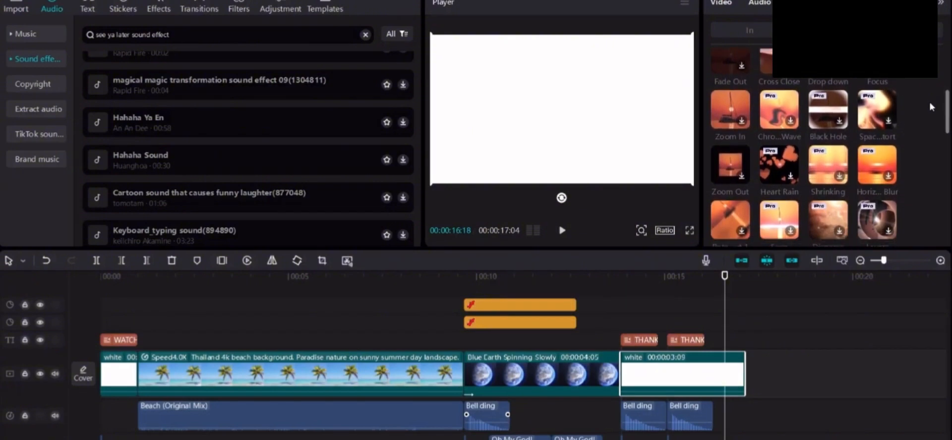
click(734, 176)
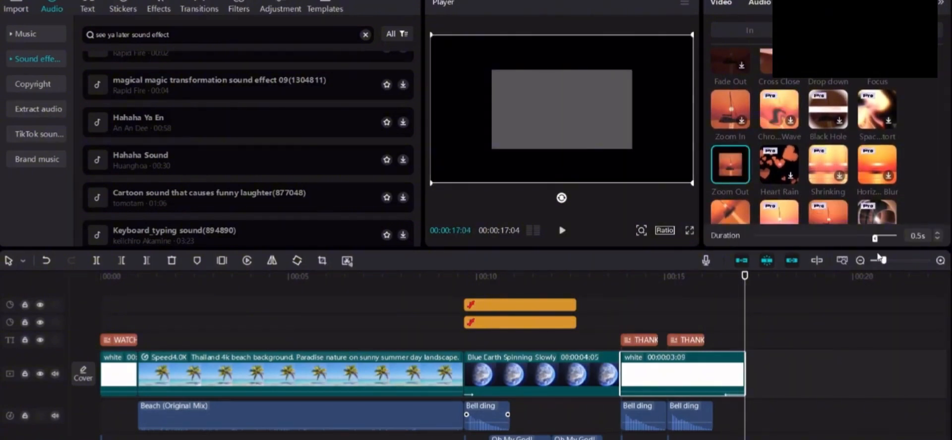
mouse_move(875, 239)
mouse_down()
mouse_move(845, 240)
mouse_move(886, 239)
mouse_move(878, 239)
mouse_up()
Preview the edited video in full screen.
click(689, 231)
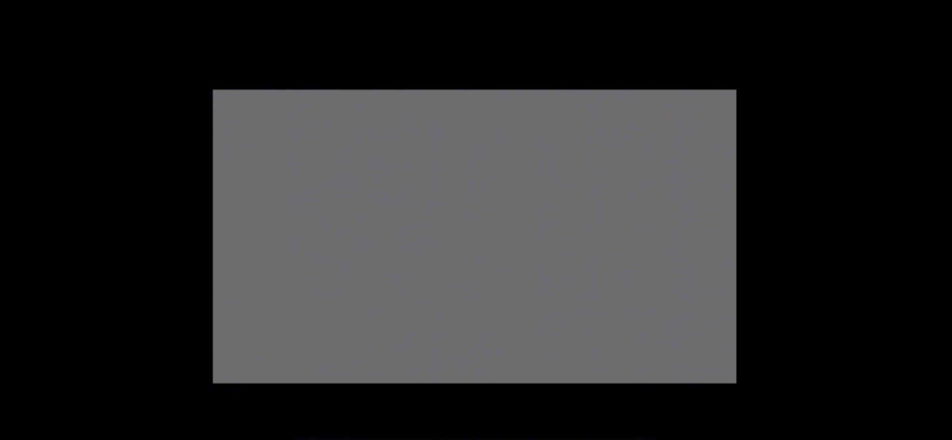